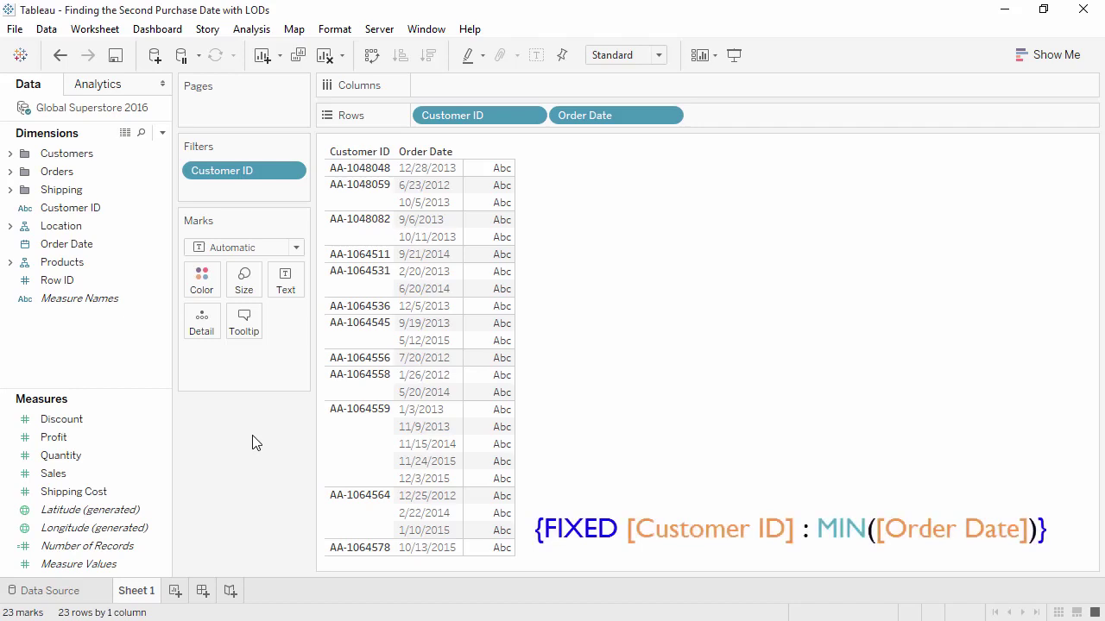
Create a calculated field named First Order Date with the formula {FIXED [Customer ID] : MIN([Order Date])}
right_click(134, 367)
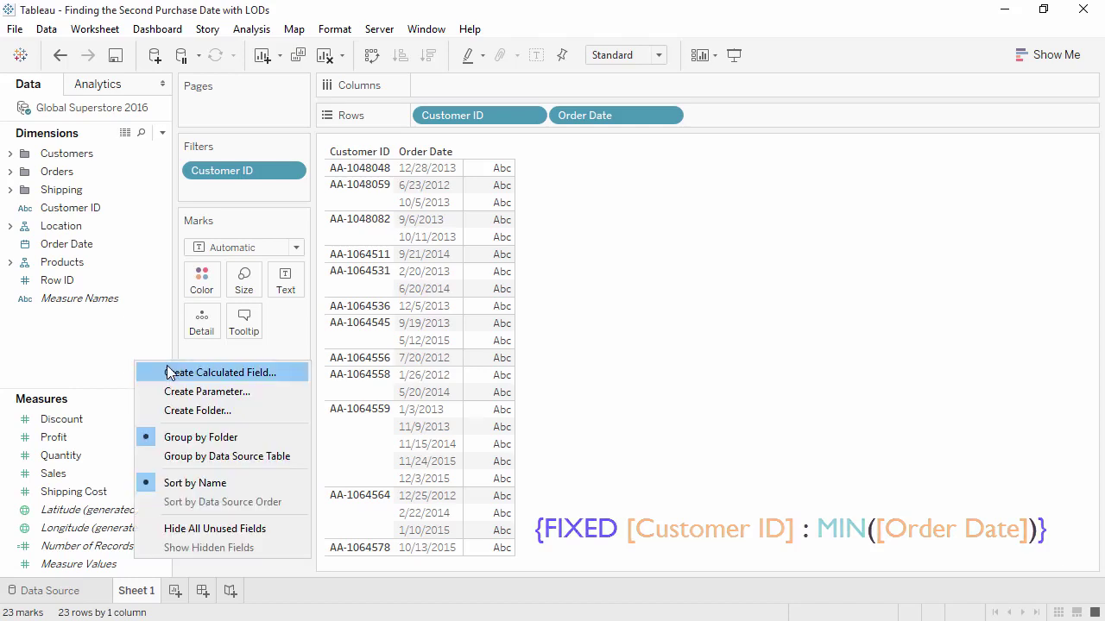
left_click(171, 372)
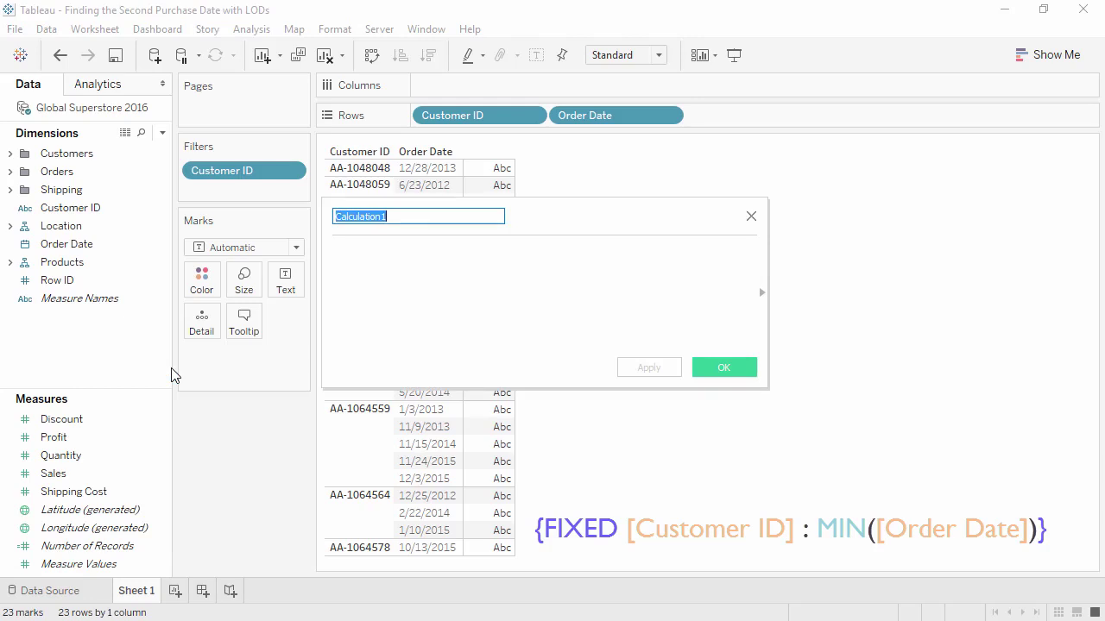
type("First Order Date")
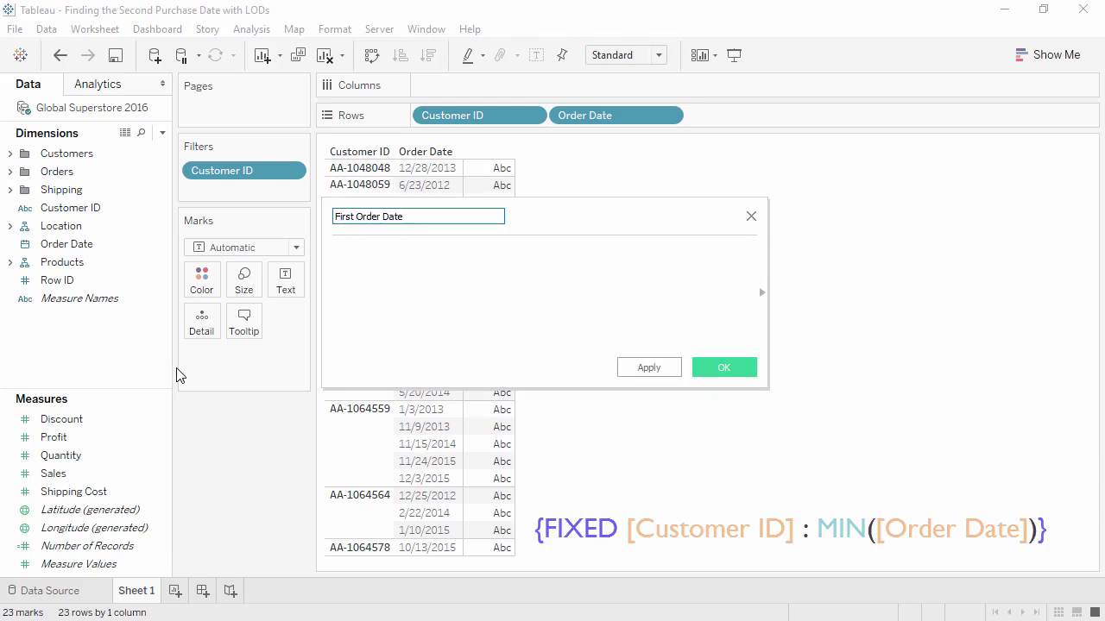
left_click(369, 299)
type("{FIXED")
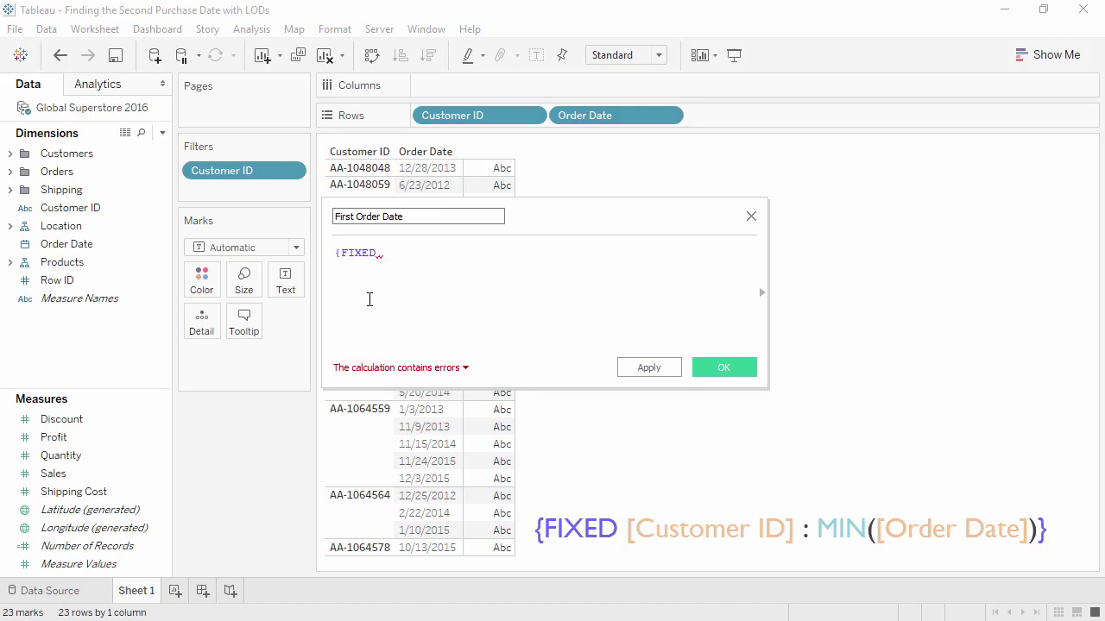
left_click_drag(131, 207, 438, 271)
type(": MIN(")
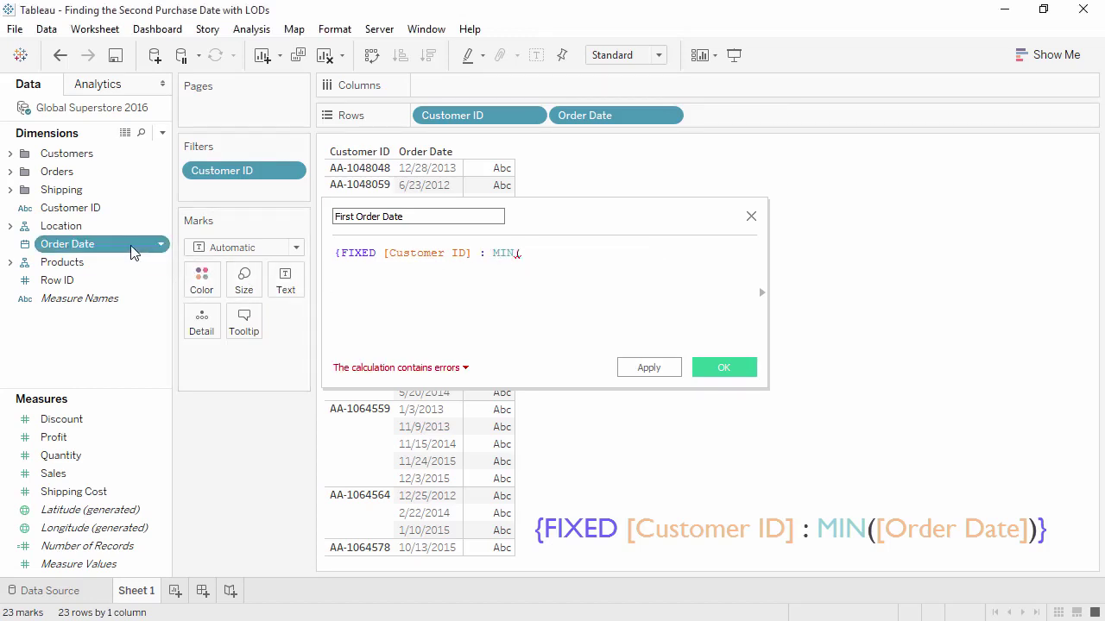
left_click_drag(131, 245, 636, 281)
type(")}")
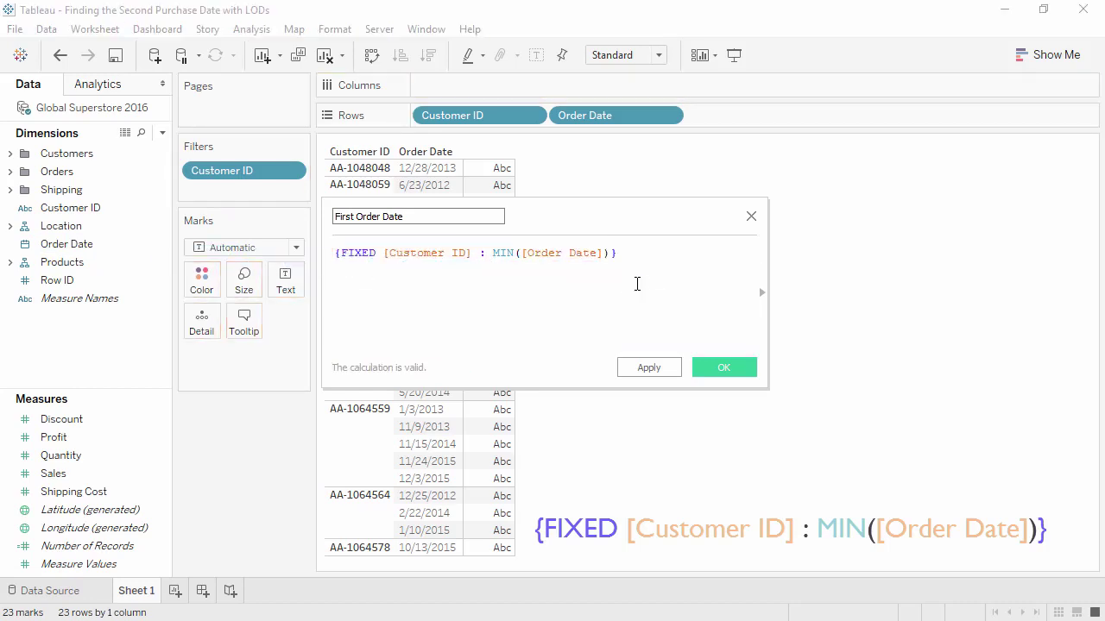
left_click(711, 370)
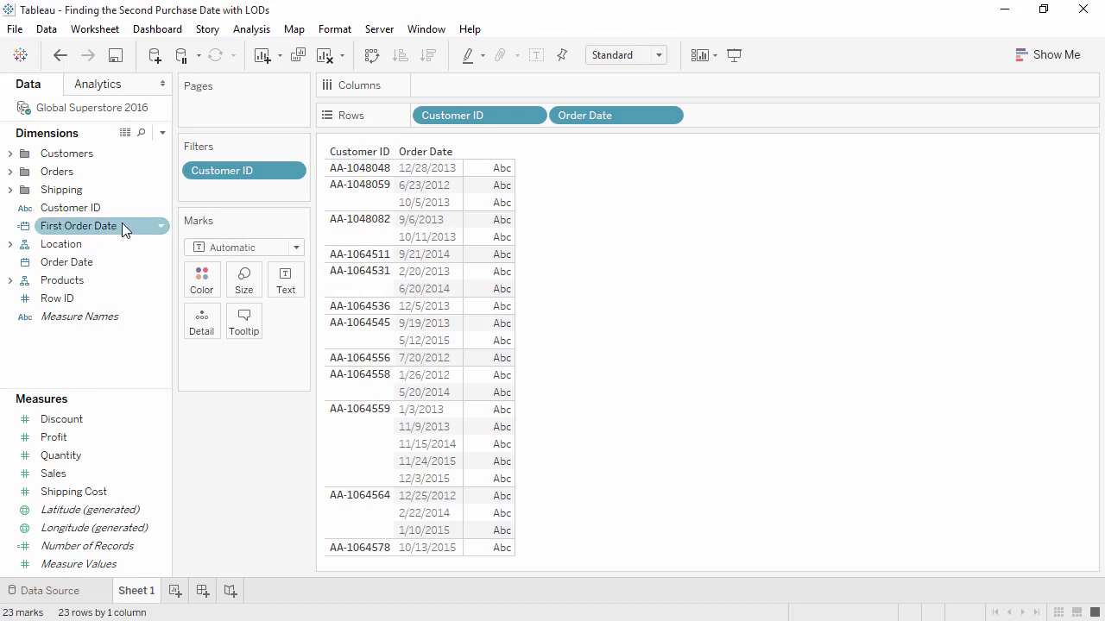
Add First Order Date to Rows after Order Date, shown as a discrete exact date
mouse_move(123, 227)
left_mouse_down()
mouse_move(492, 194)
mouse_move(773, 115)
left_mouse_up()
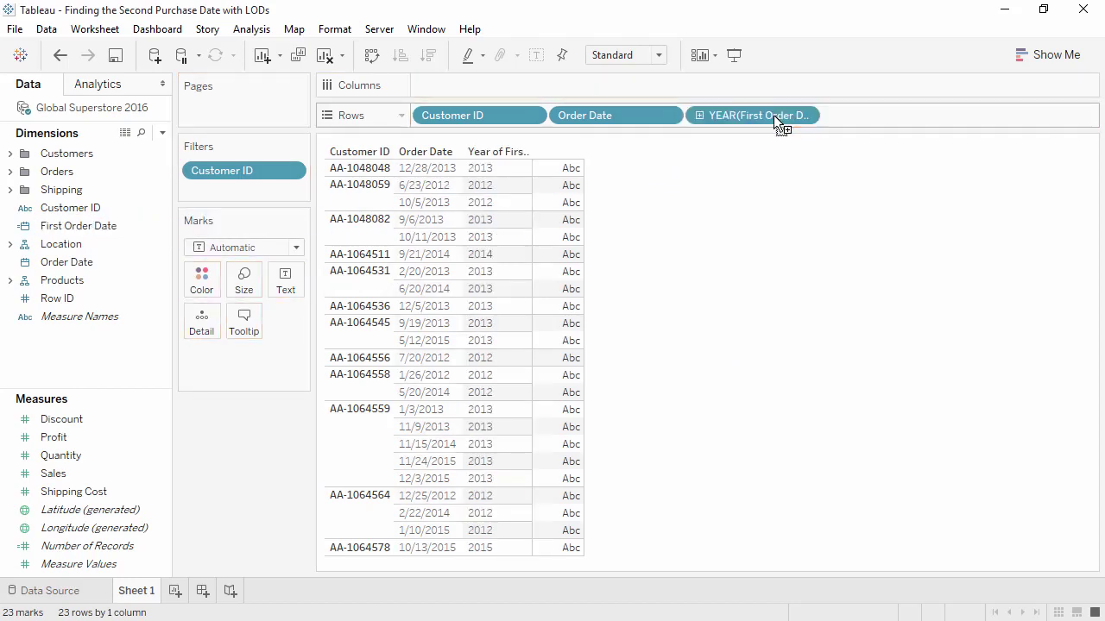
left_click(805, 115)
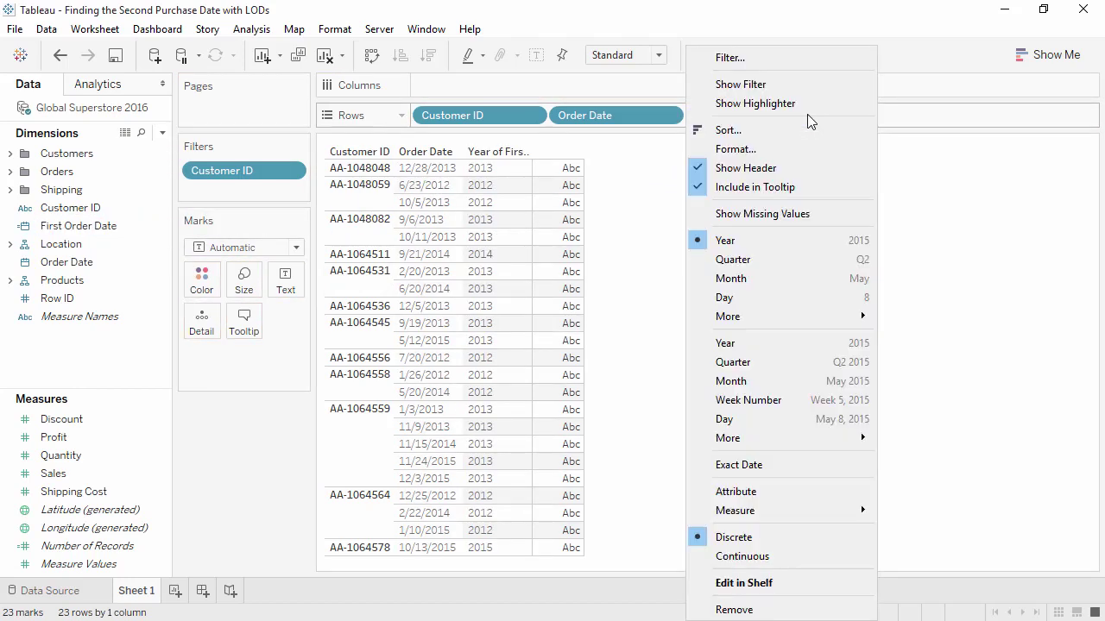
left_click(793, 465)
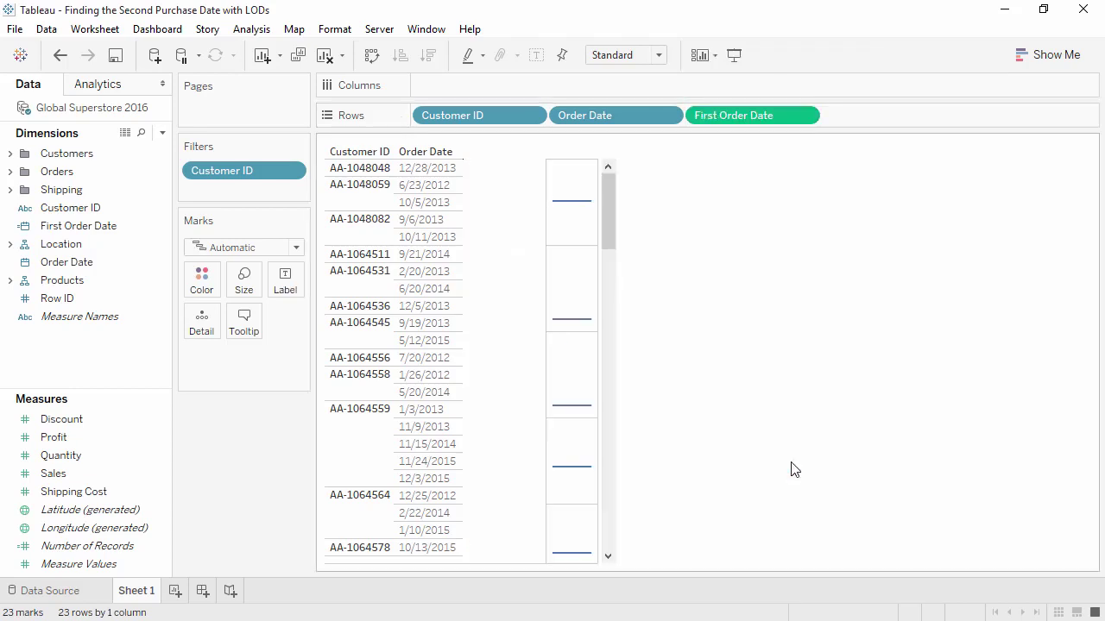
left_click(805, 116)
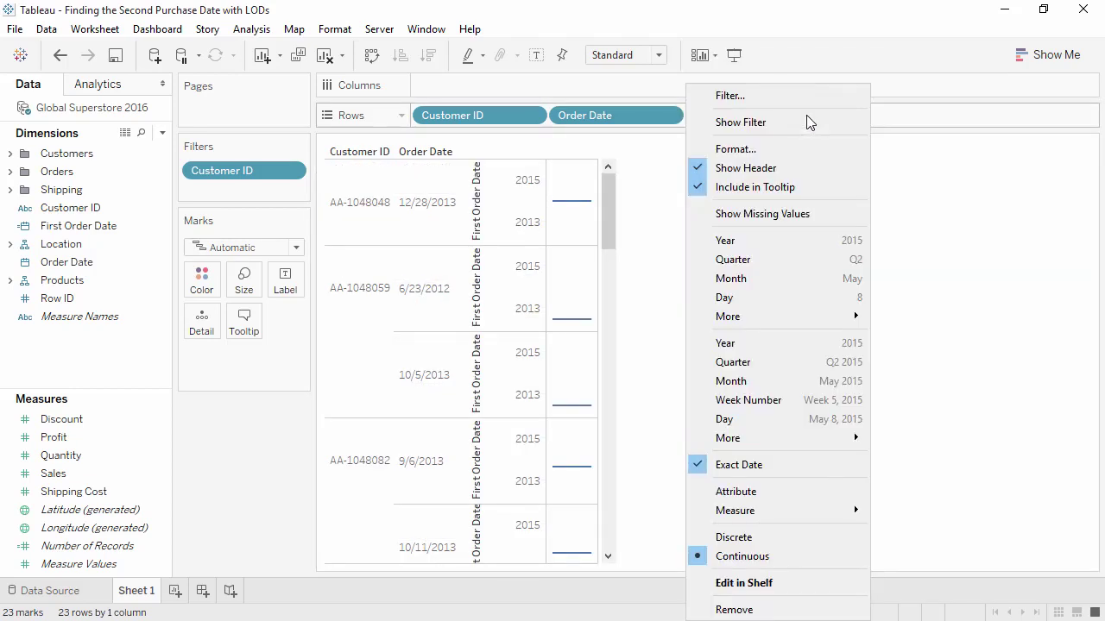
left_click(809, 537)
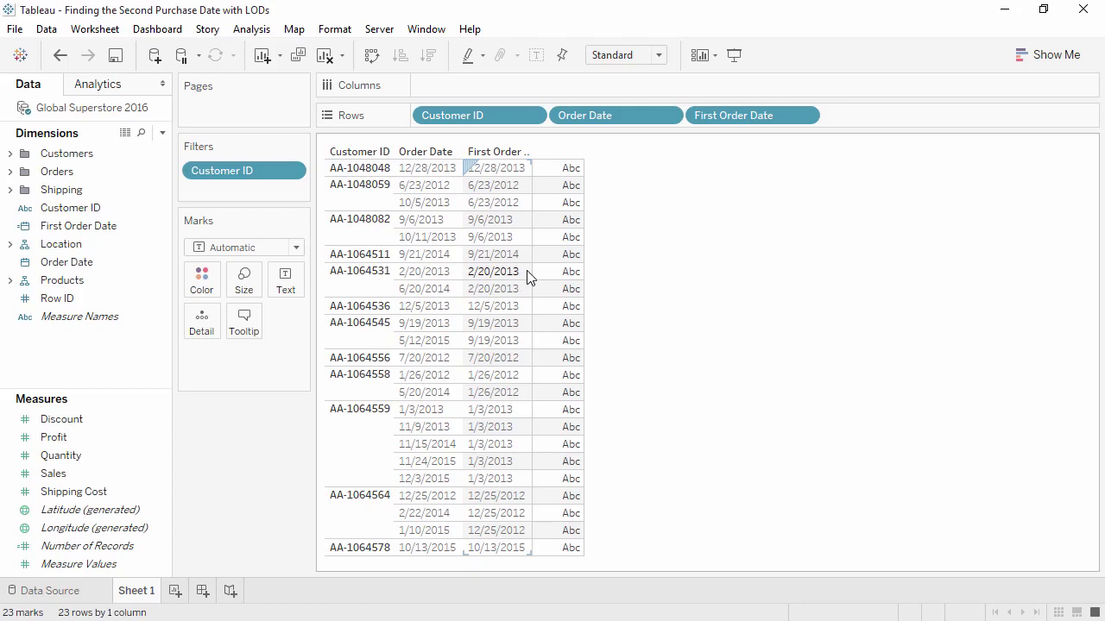
Start a new calculated field with the formula IF [Order Date] > [First Order Date] THEN [Order Date] END
right_click(148, 360)
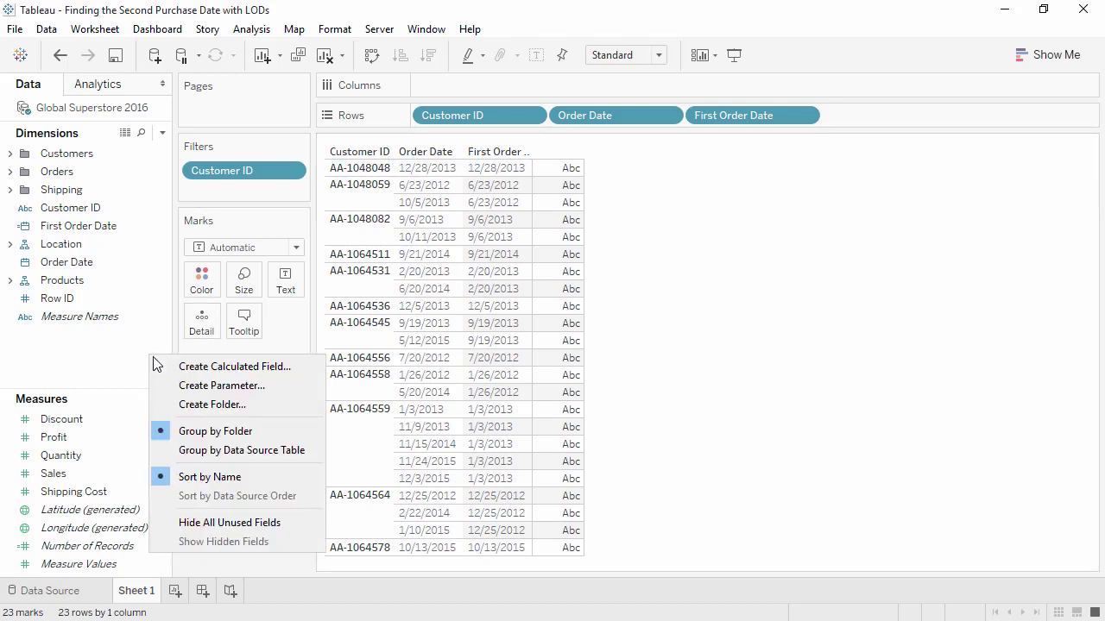
left_click(164, 365)
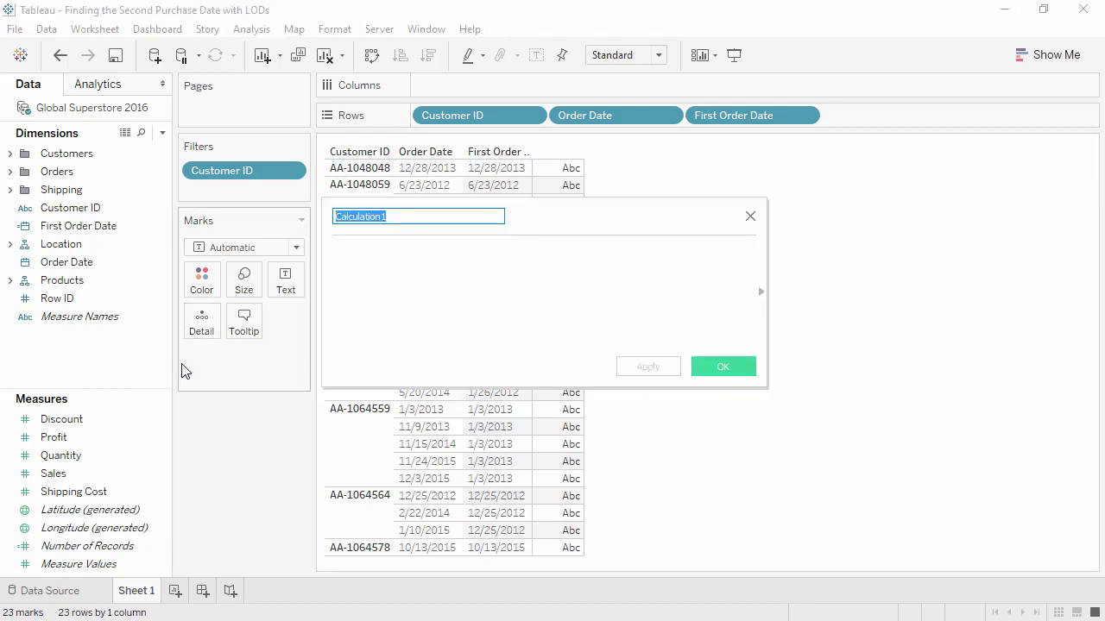
left_click(417, 315)
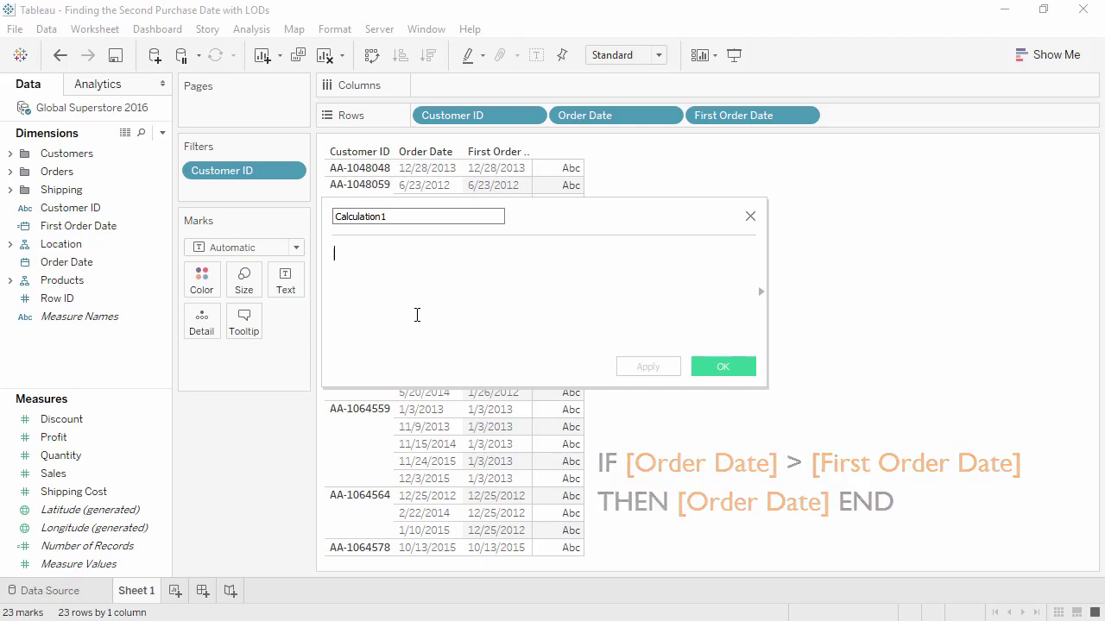
type("IF")
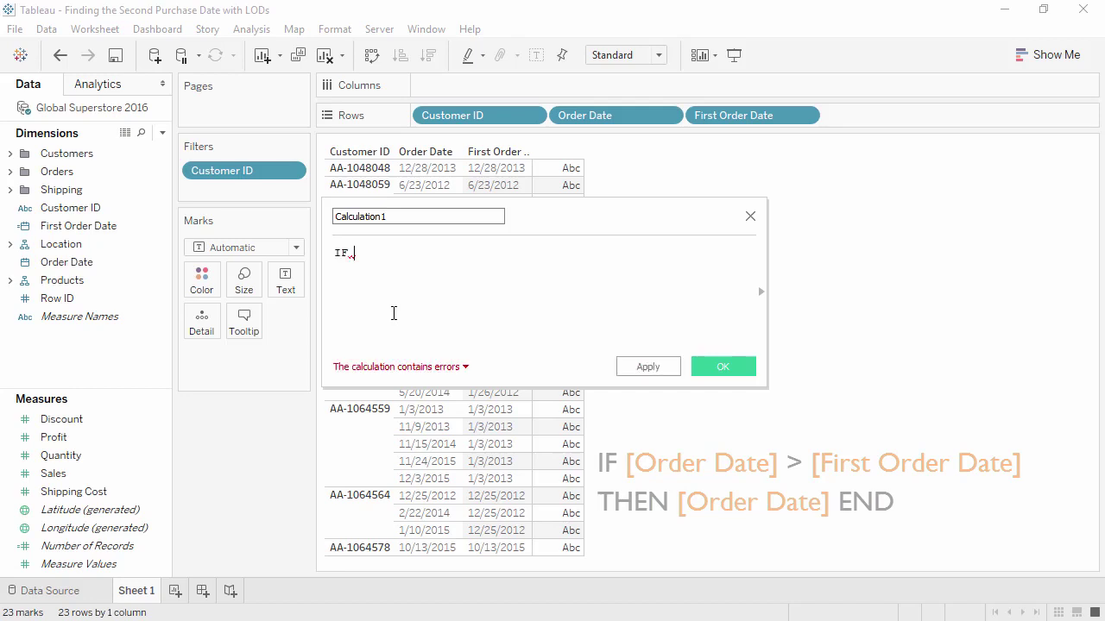
left_click(139, 261)
left_click_drag(139, 261, 426, 261)
type(">")
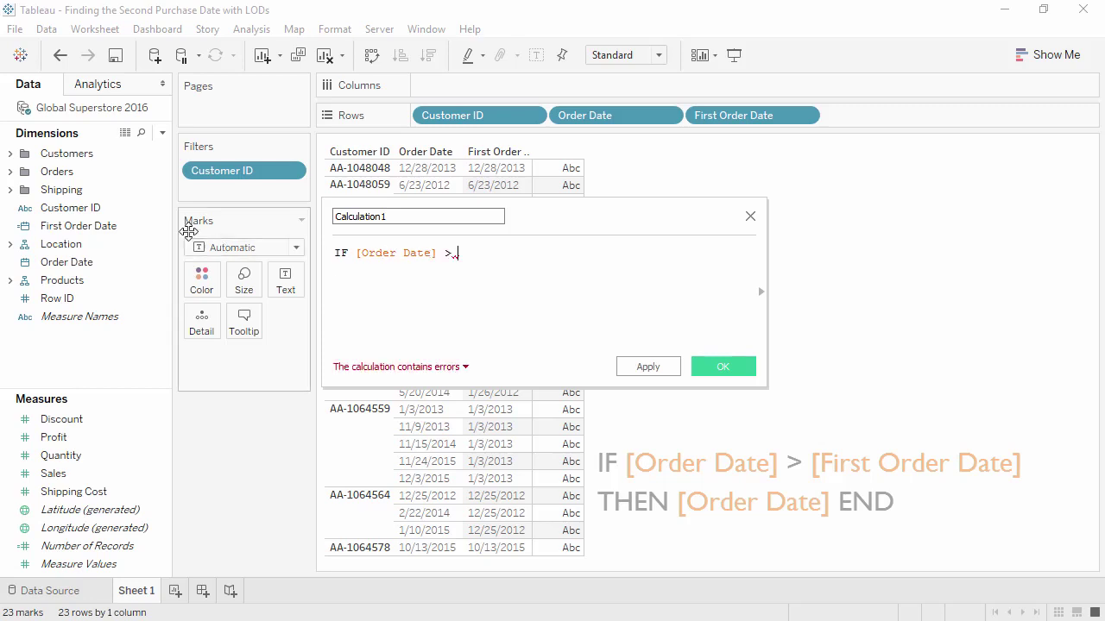
left_click_drag(152, 226, 584, 281)
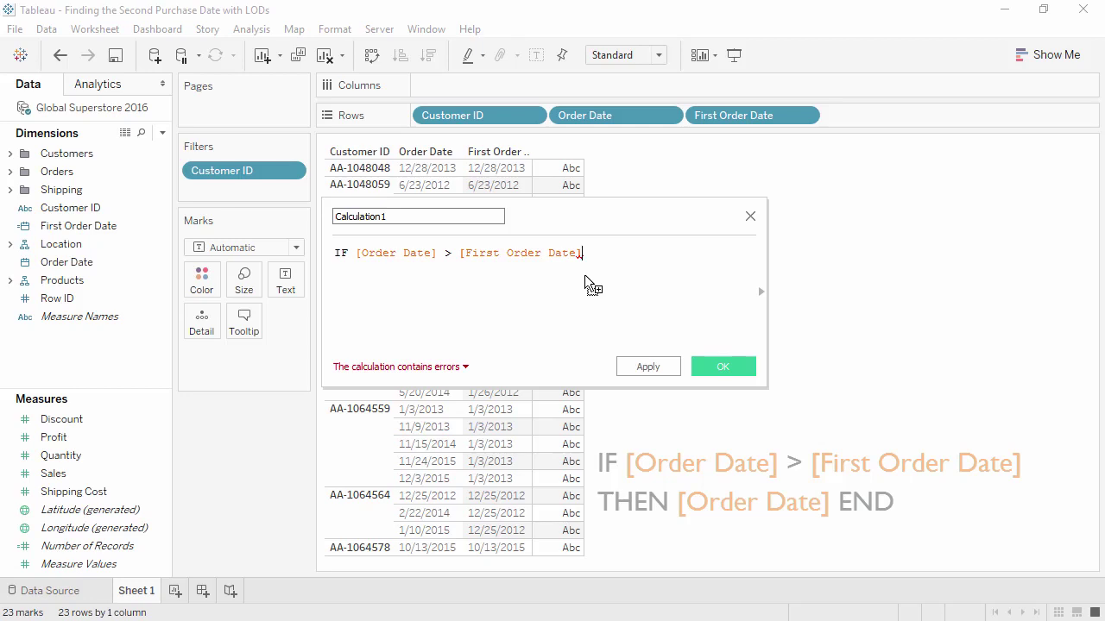
type("THEN")
left_click_drag(153, 265, 677, 281)
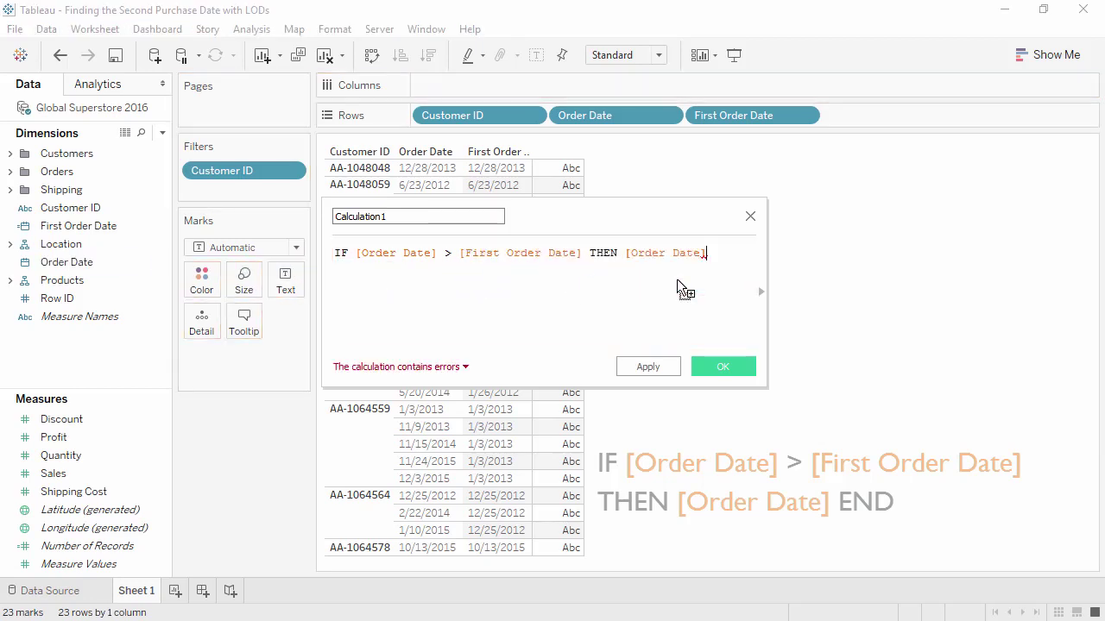
type("END")
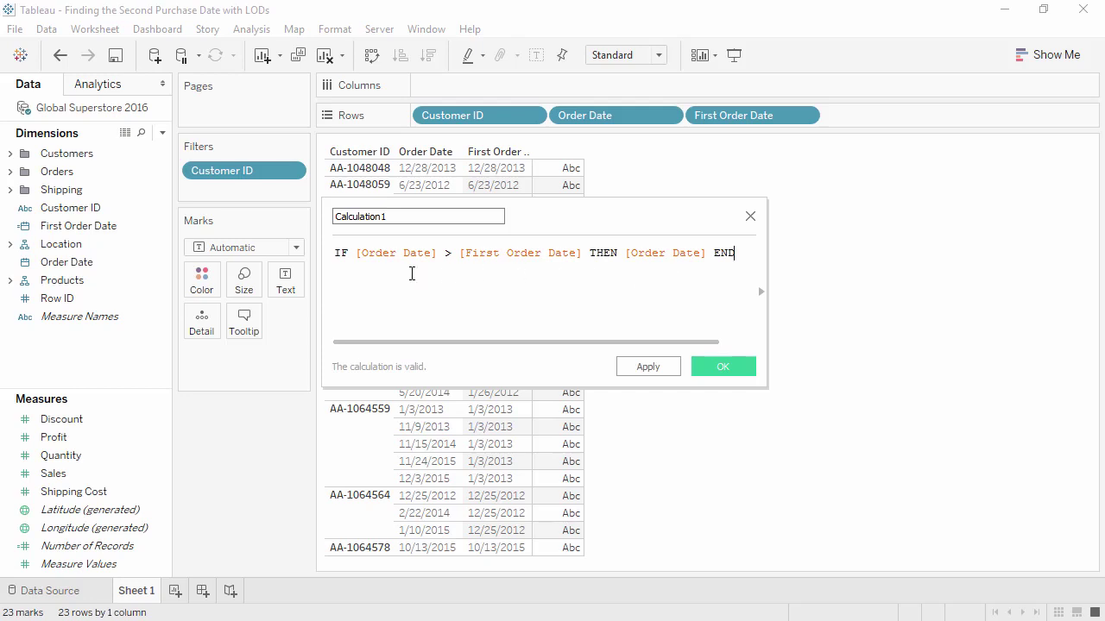
Widen the calculation editor and wrap the whole IF expression in MIN( )
left_click_drag(322, 291, 173, 285)
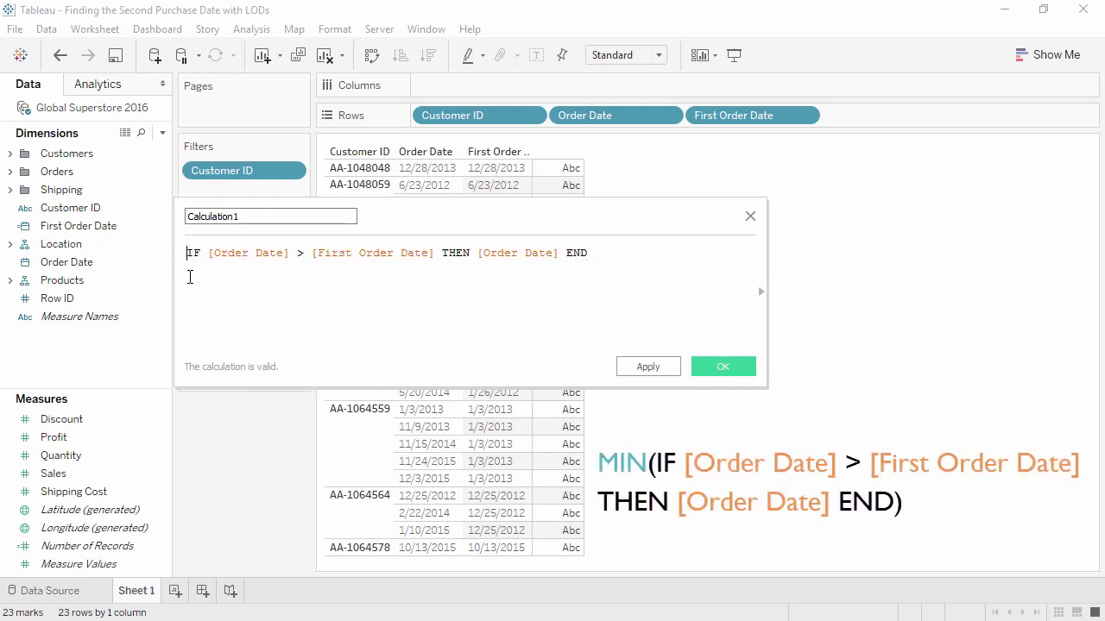
type("MIN(")
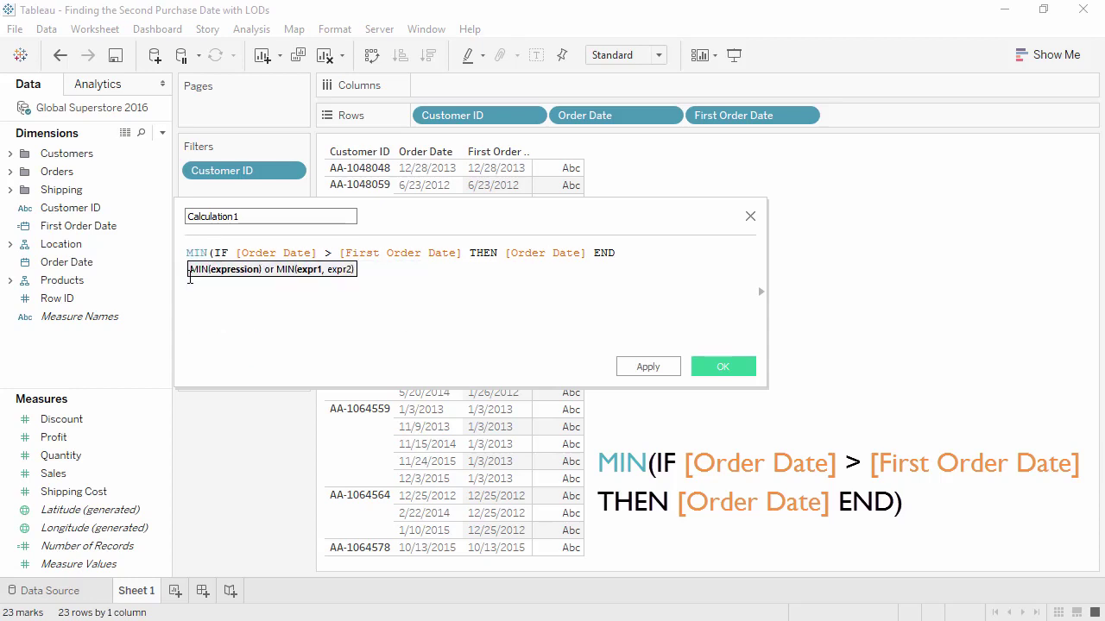
left_click(647, 264)
type(")")
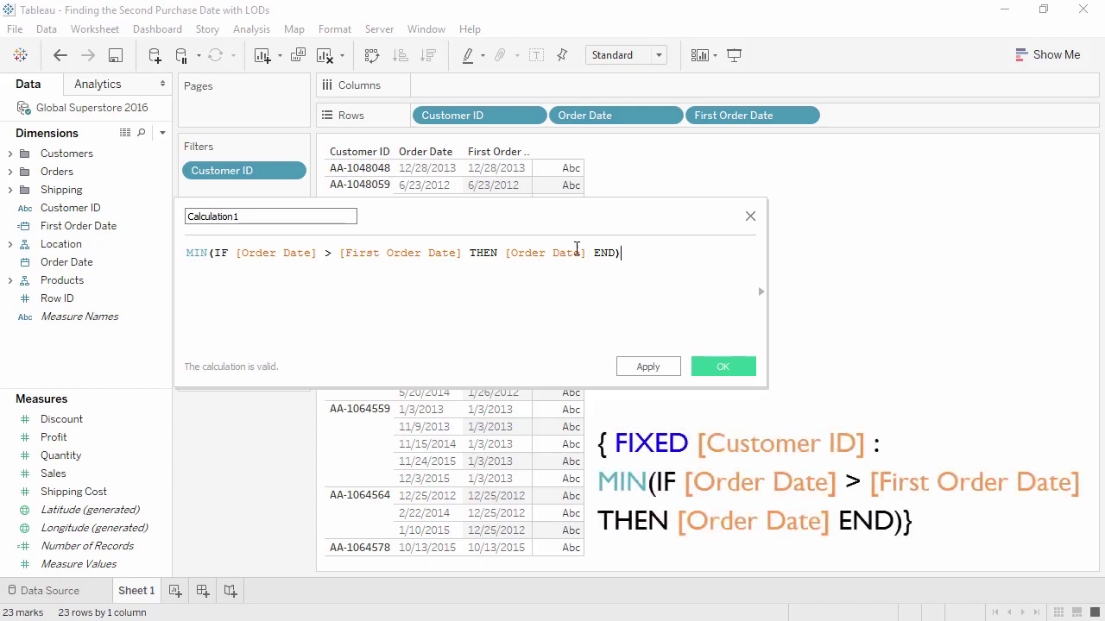
Enclose the MIN expression in a level of detail expression fixed on customer: { FIXED [Customer ID] : MIN(...)}
left_click(187, 253)
type("{ FIXED")
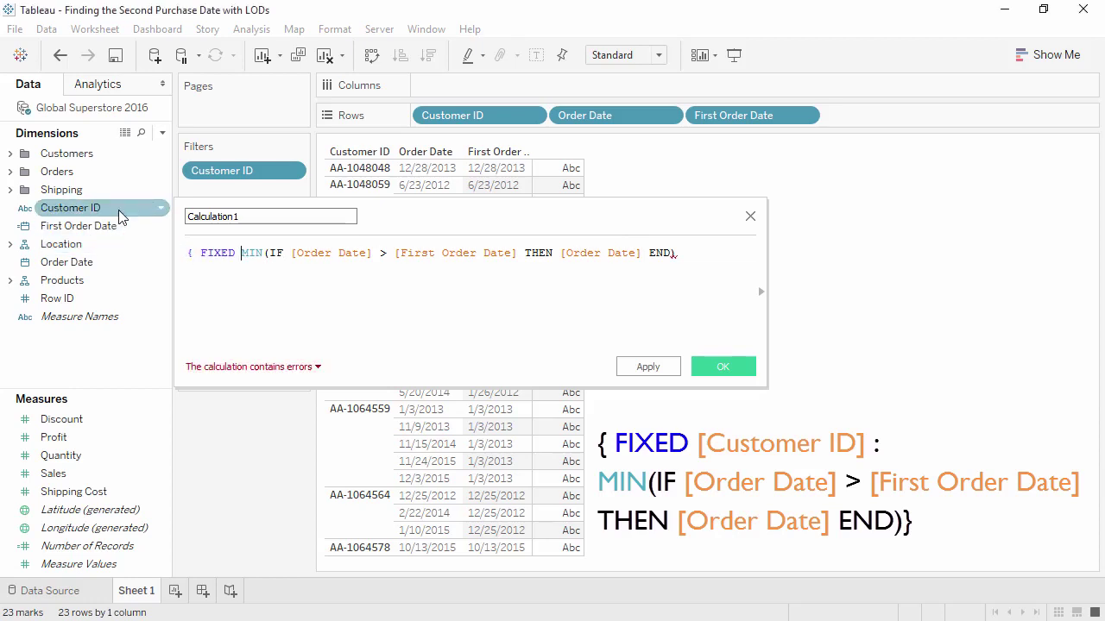
left_click_drag(119, 210, 243, 253)
type(":")
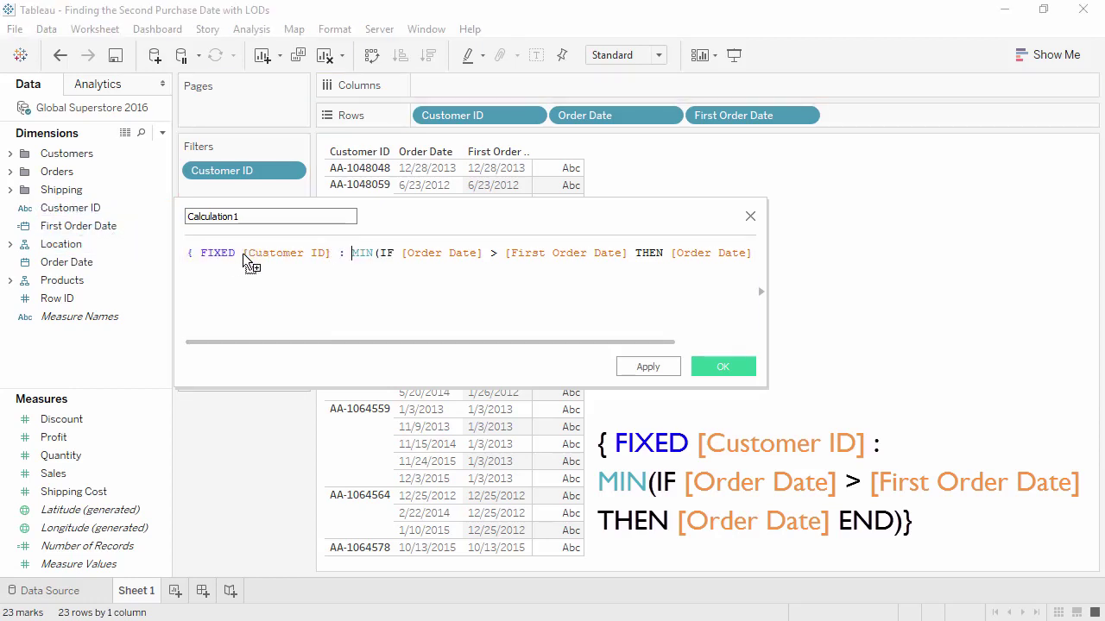
left_click_drag(766, 255, 864, 258)
left_click(824, 258)
type("}")
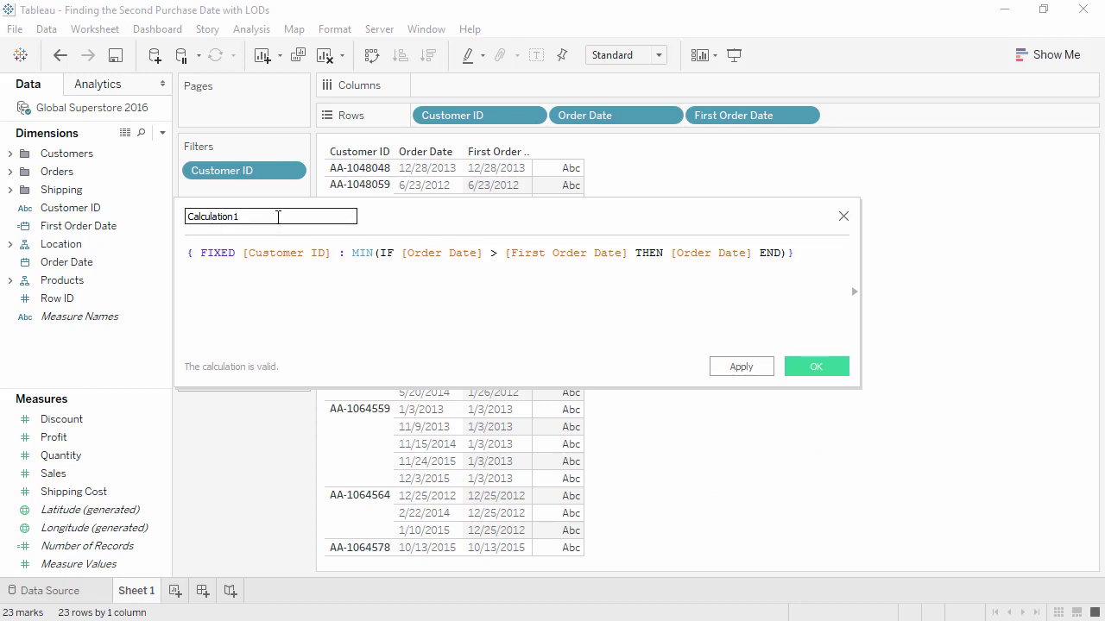
Name the calculated field Second Order Date and save it
double_click(278, 216)
type("Second Order Date")
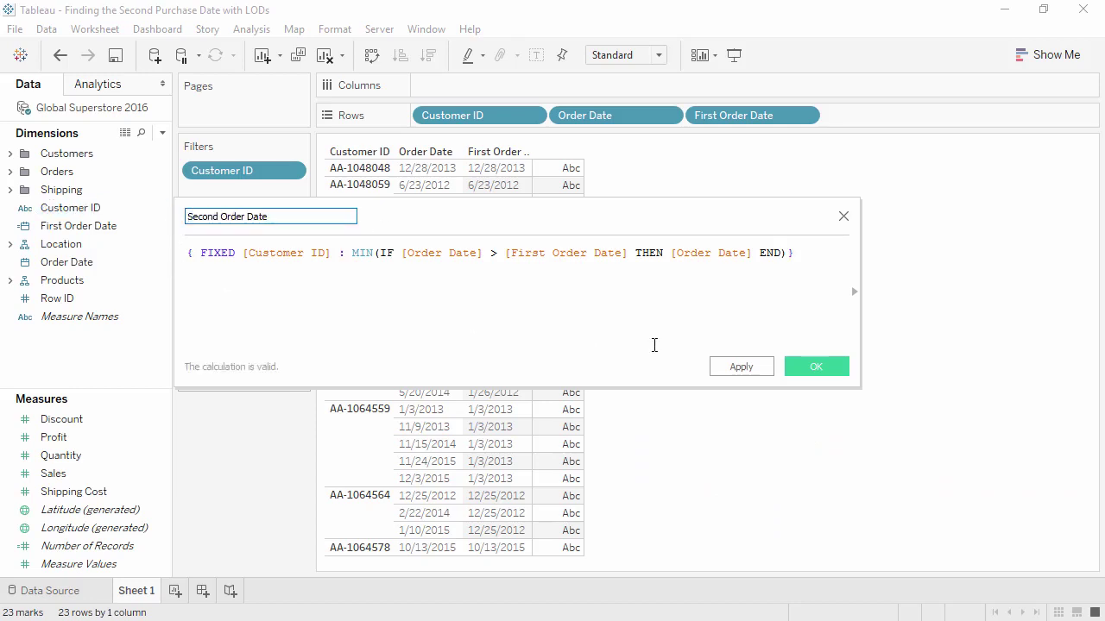
left_click(820, 370)
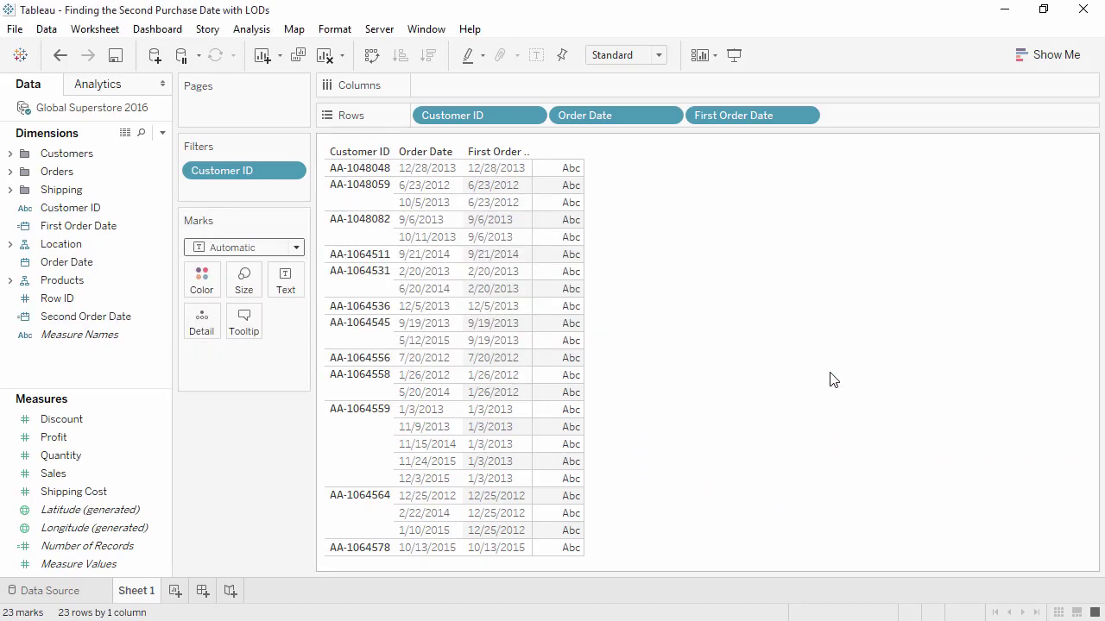
Add Second Order Date to Rows after First Order Date, shown as a discrete exact date
left_click_drag(94, 319, 920, 123)
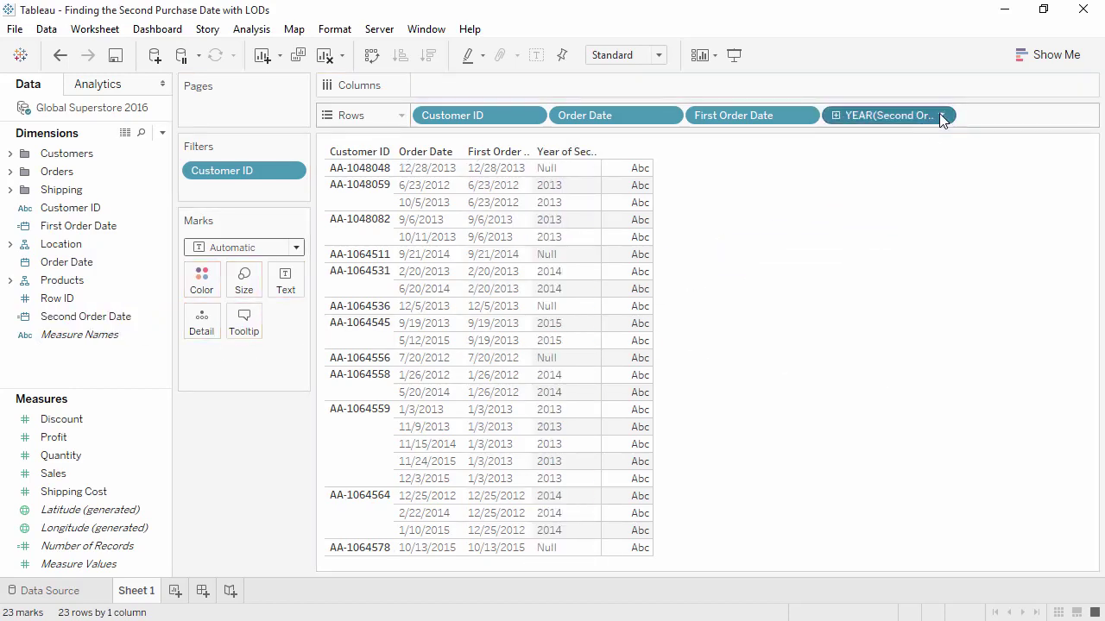
left_click(940, 116)
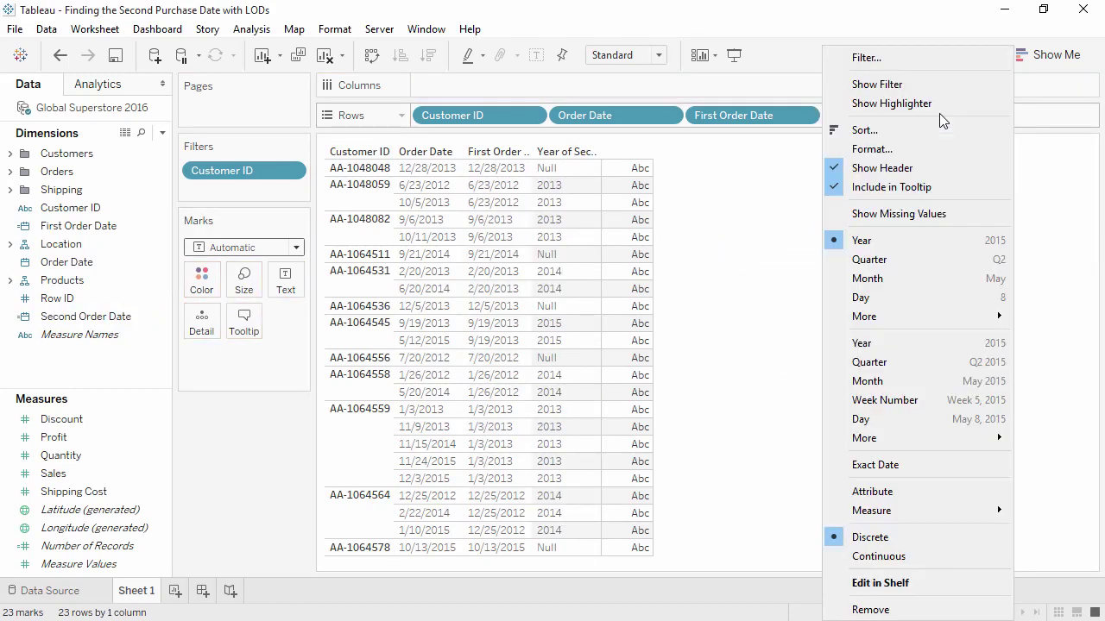
left_click(902, 464)
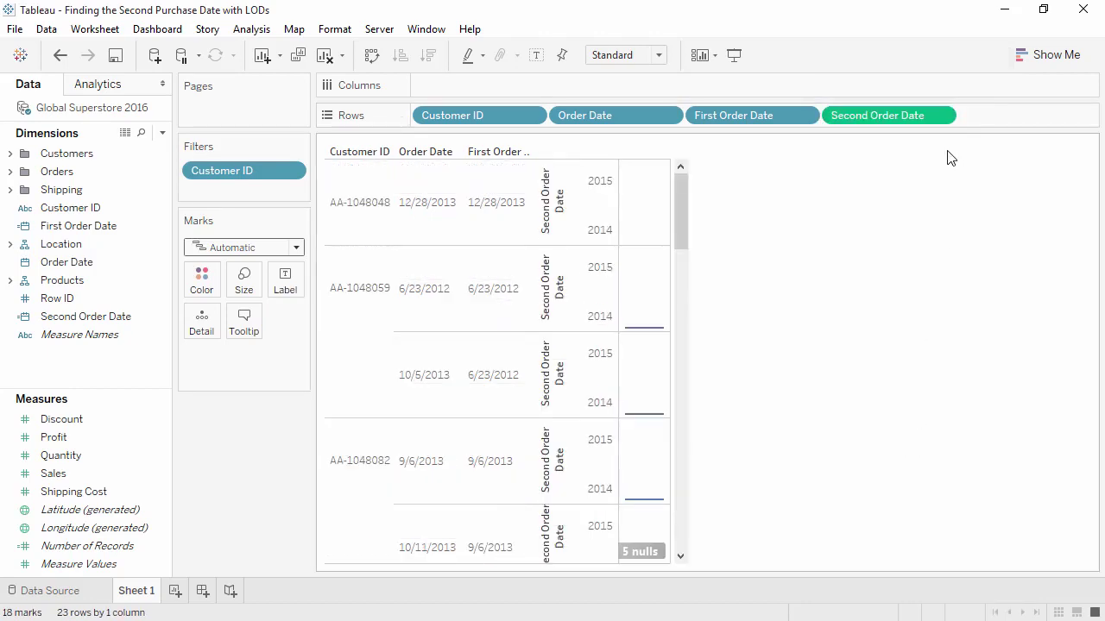
left_click(947, 117)
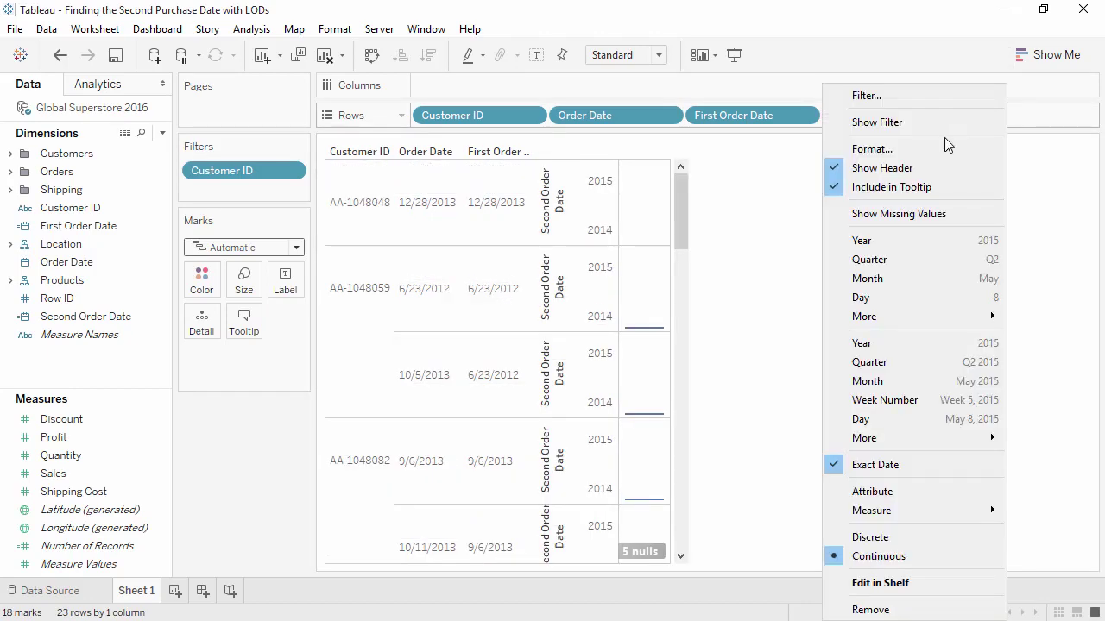
left_click(918, 536)
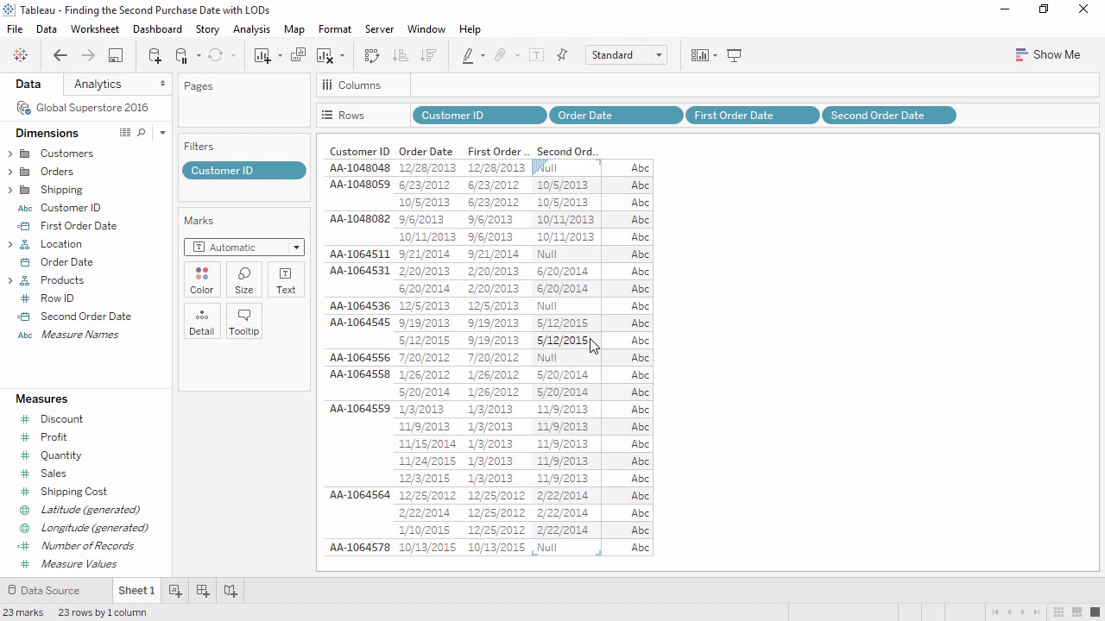
Create a new calculated field named Months to Second Purchase
right_click(148, 378)
left_click(166, 386)
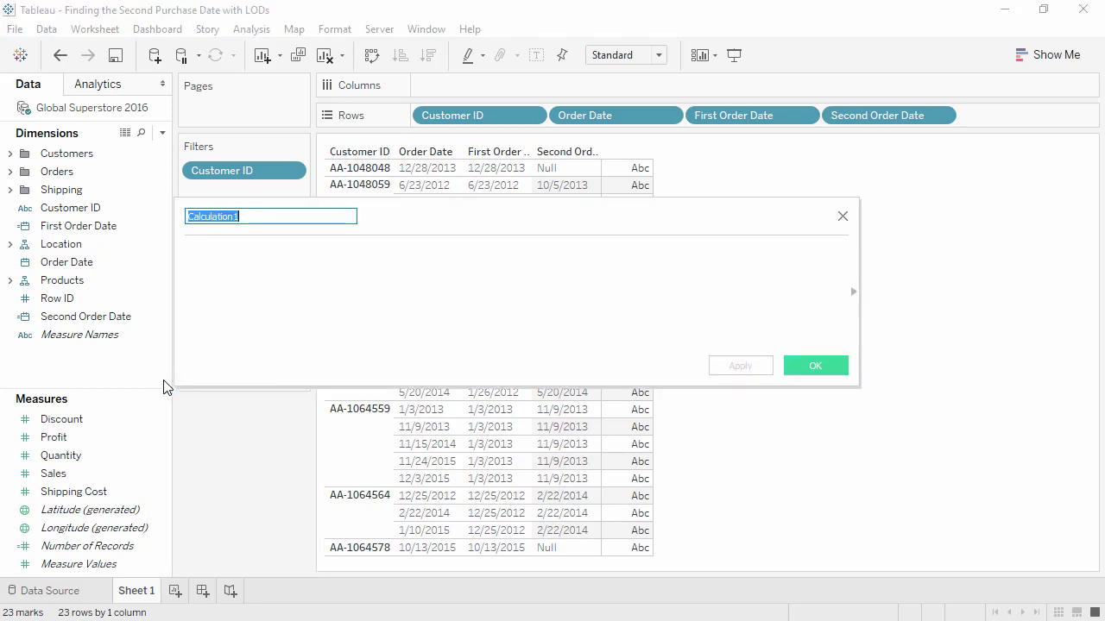
type("Months to Second Purchase")
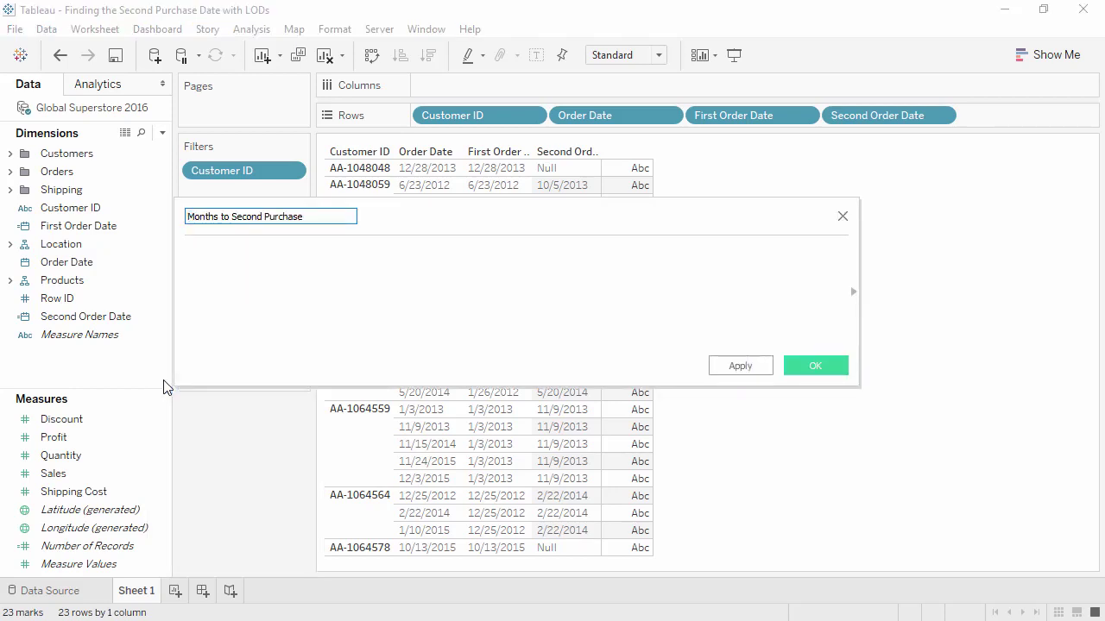
Enter the formula DATEDIFF('month',[First Order Date],[Second Order Date]) in the calculation editor
left_click(493, 323)
type("DATEDIFF(")
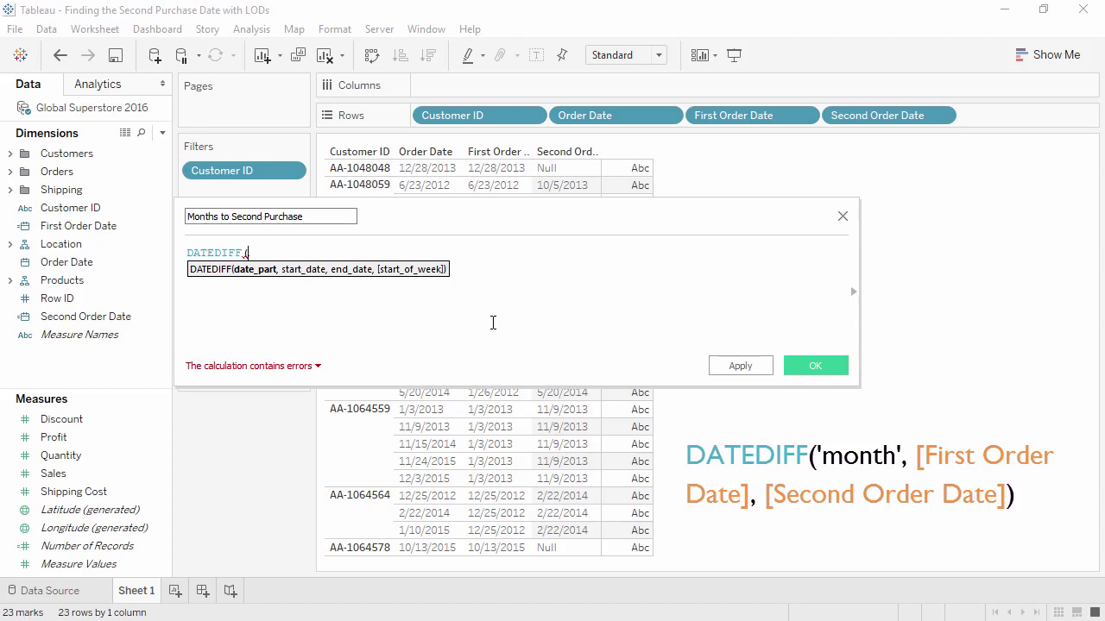
type("'month',")
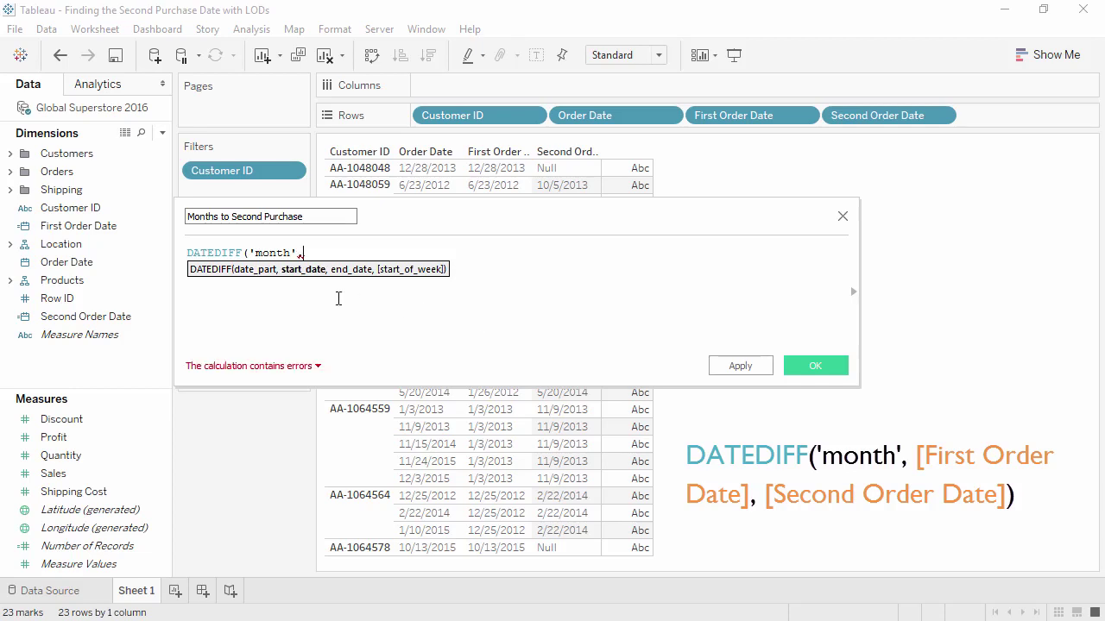
left_click_drag(77, 226, 421, 264)
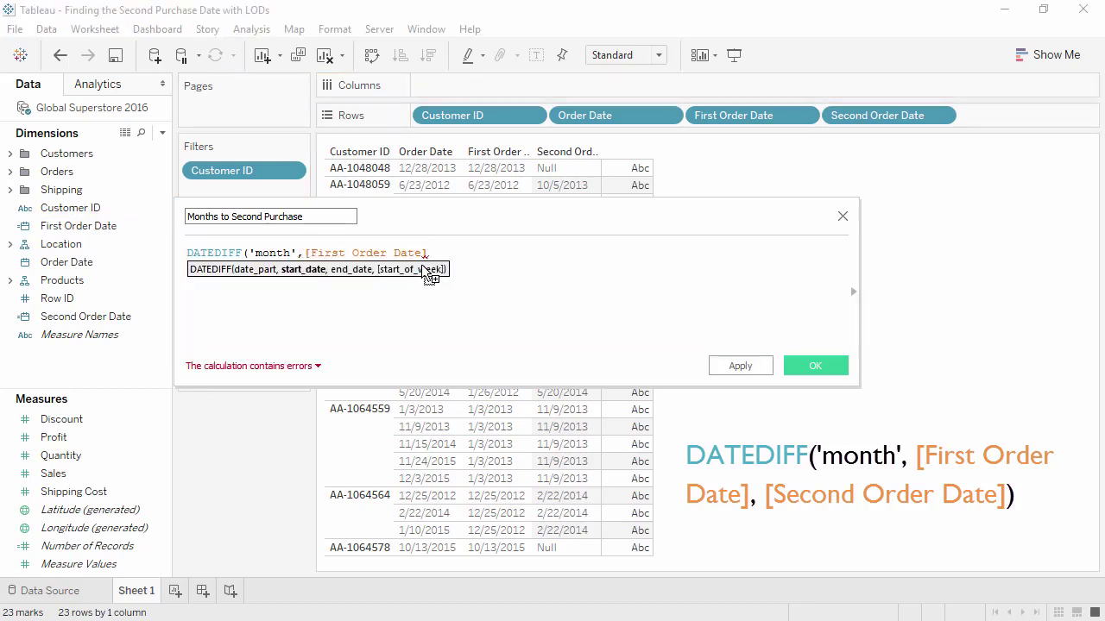
type(",")
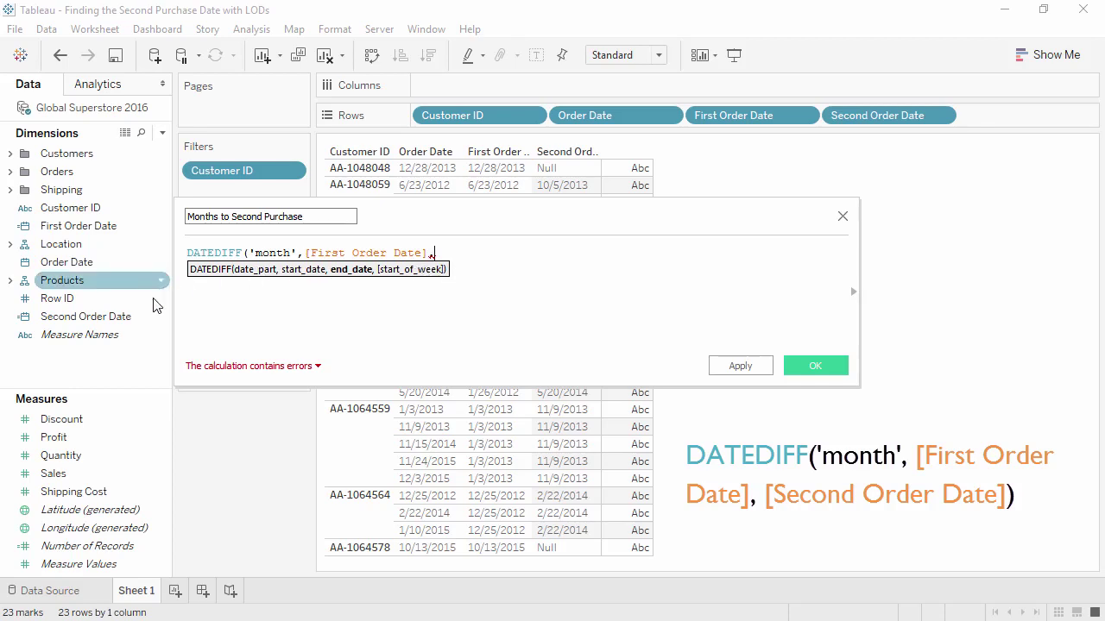
left_click_drag(143, 316, 598, 314)
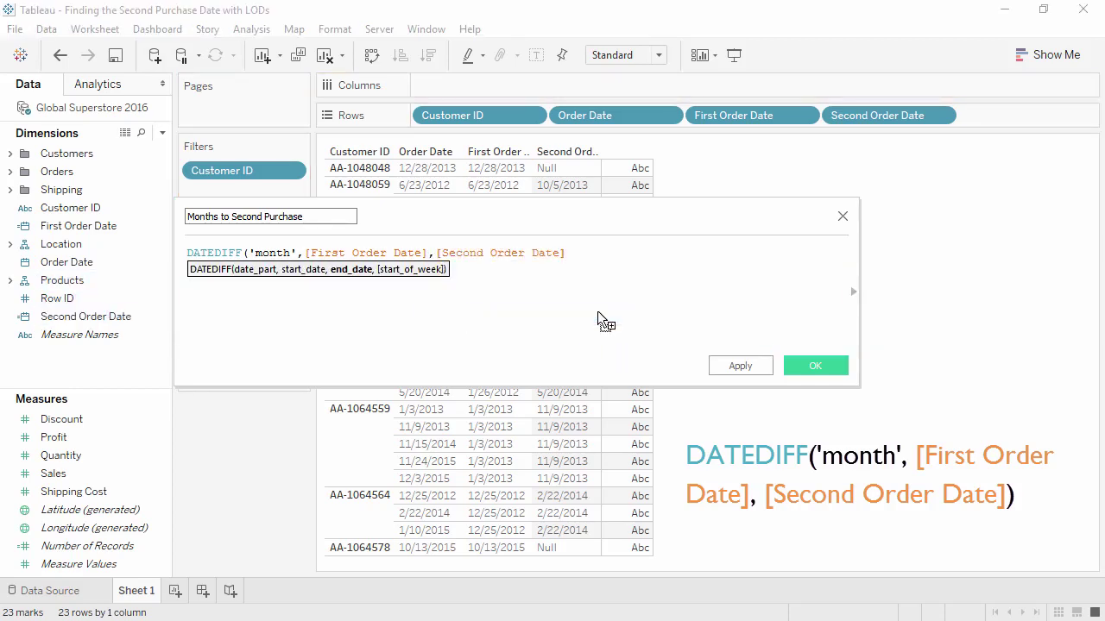
type(")")
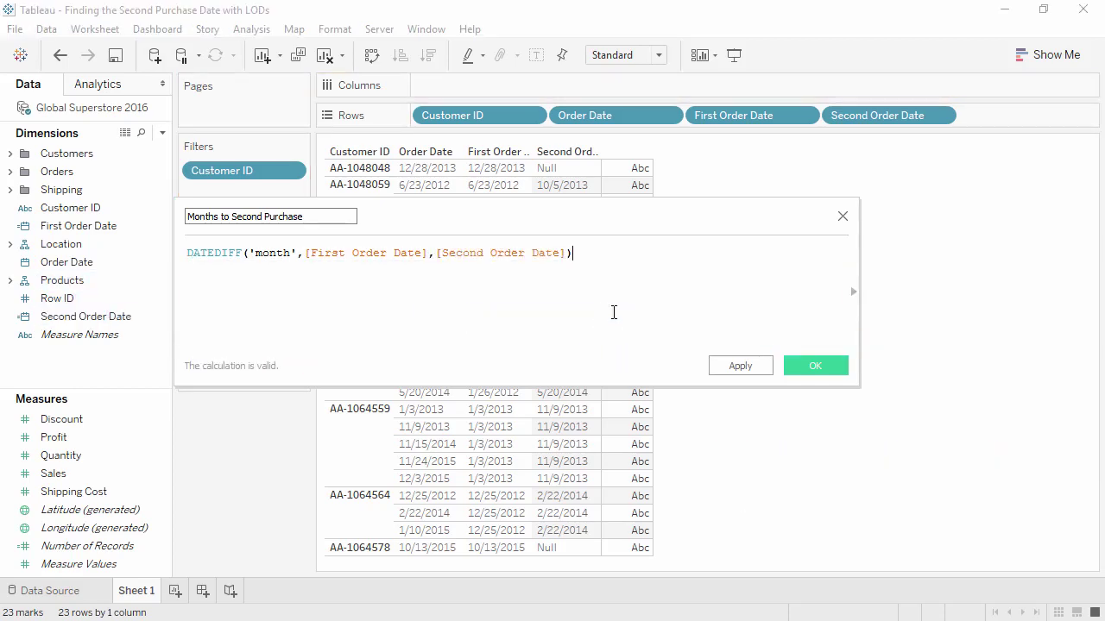
Save the calculated field and add Months to Second Purchase to Columns
left_click(801, 368)
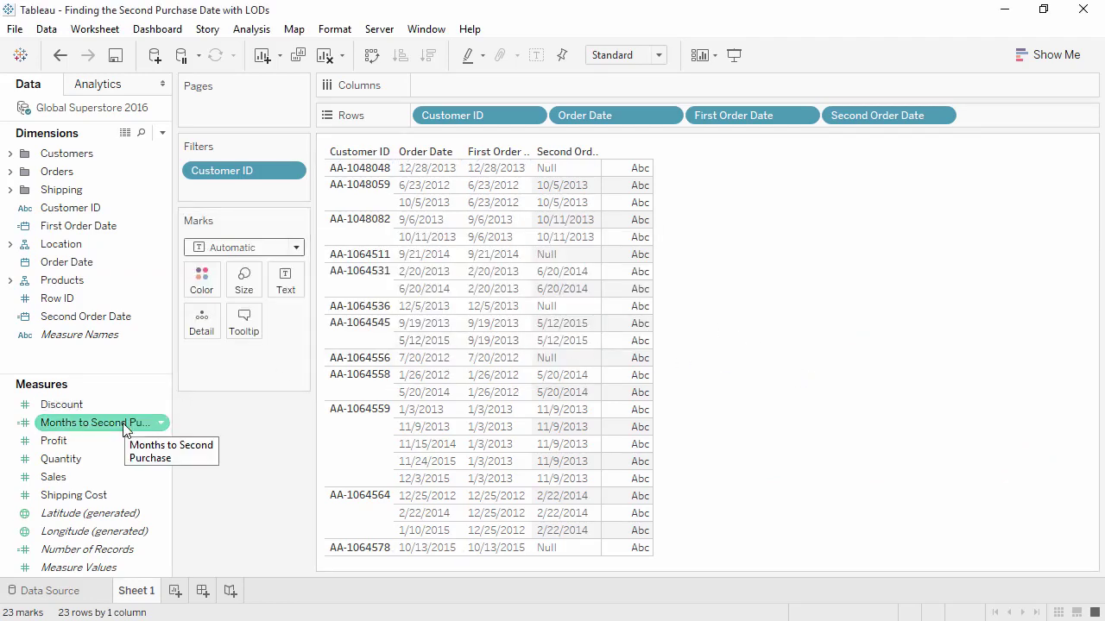
left_click_drag(124, 429, 500, 82)
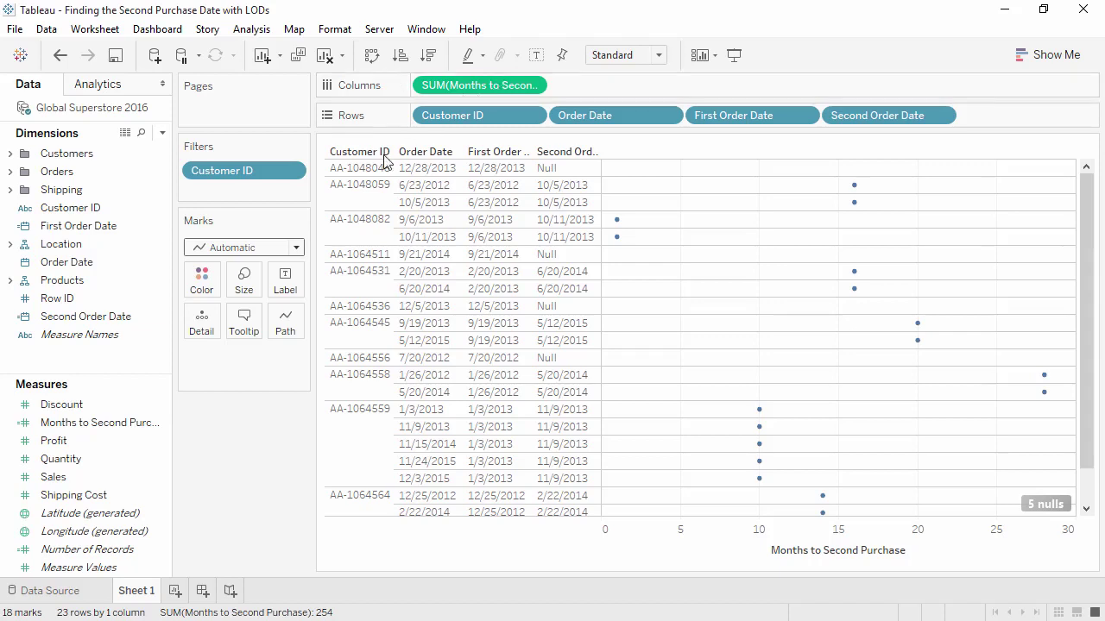
Create another calculated field and name it Repeat Purchasing
right_click(110, 359)
left_click(117, 365)
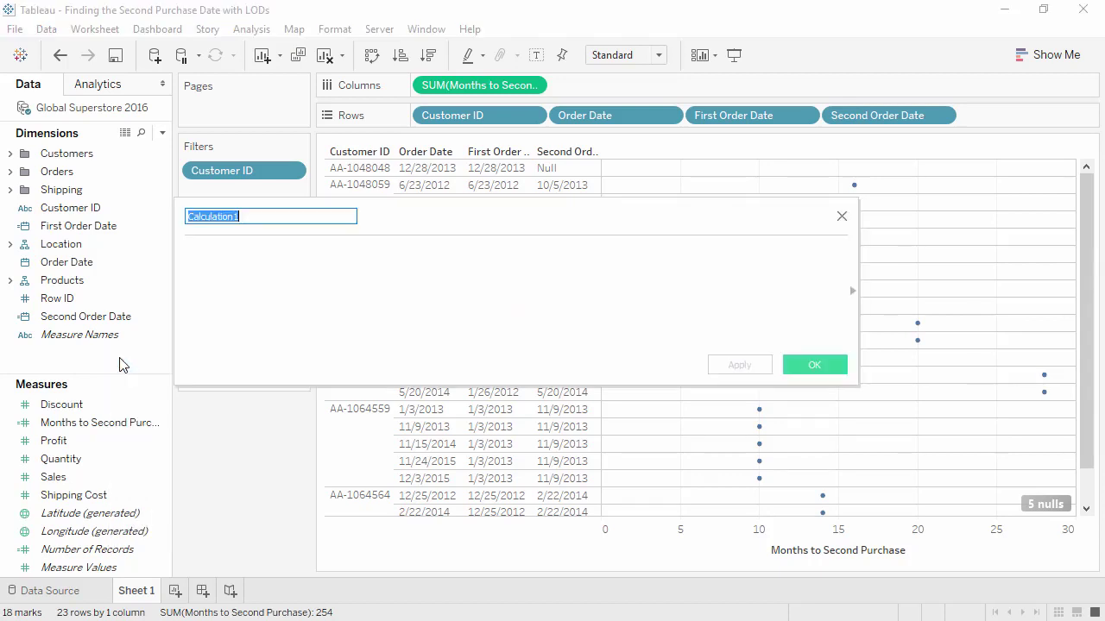
type("Repeat Purchasing")
key("Tab")
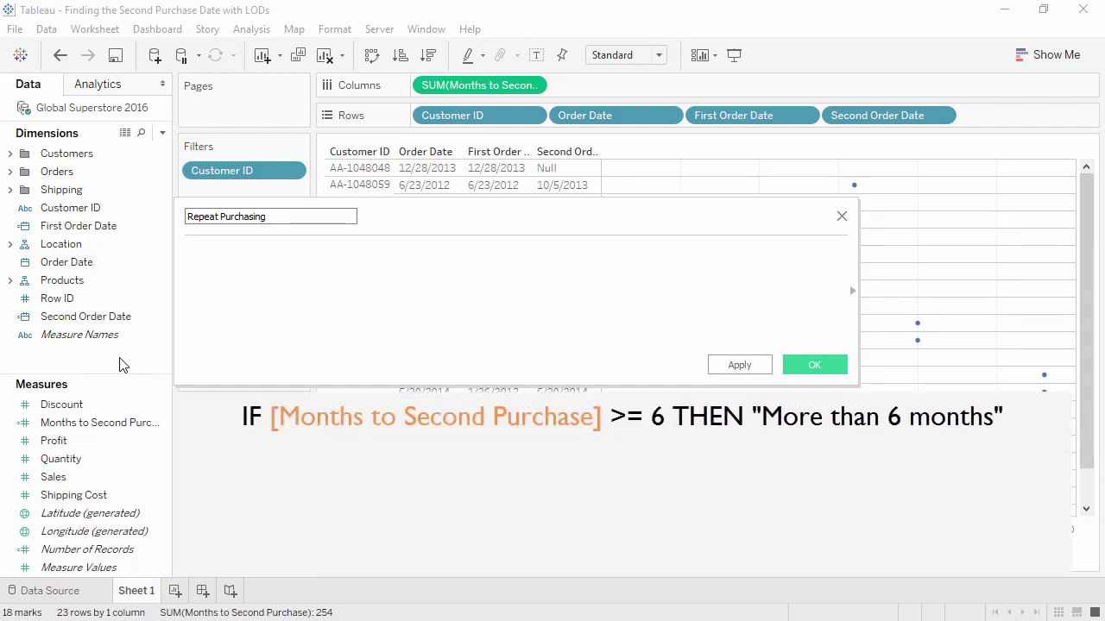
Write an IF/ELSEIF formula on [Months to Second Purchase]: >= 6 gives "More than 6 months", < 6 "Within 6 months", ELSE "No second purchase"
type("IF [Months to Second Purchase] >= 6 THEN \"More than 6 months\"")
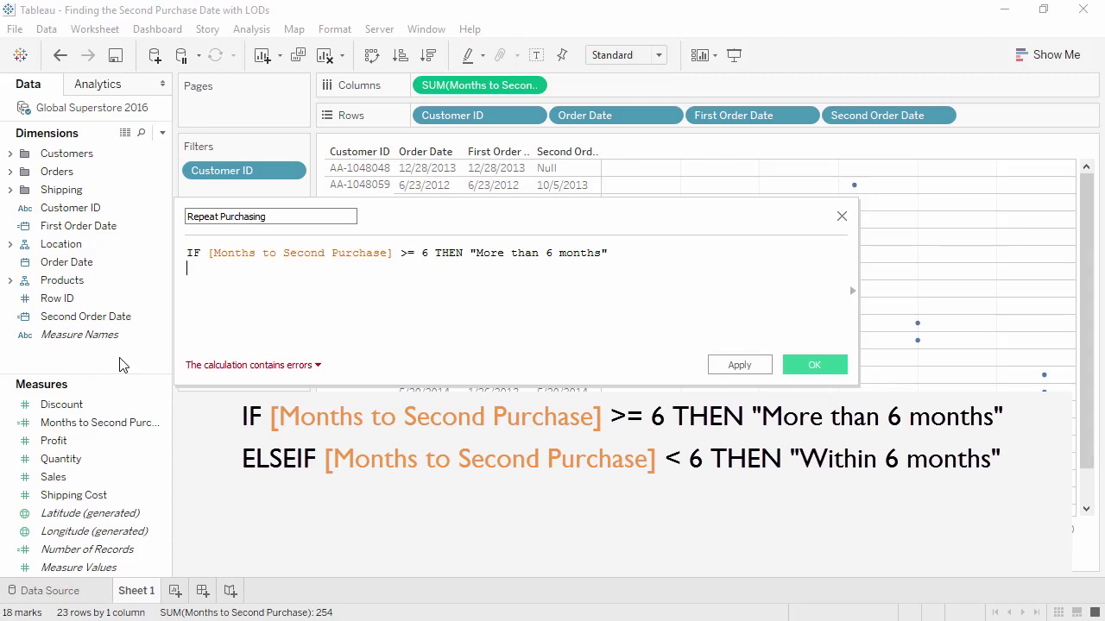
type("ELSEIF [Months to Second Purchase] < 6 THEN \"Within 6 months\"")
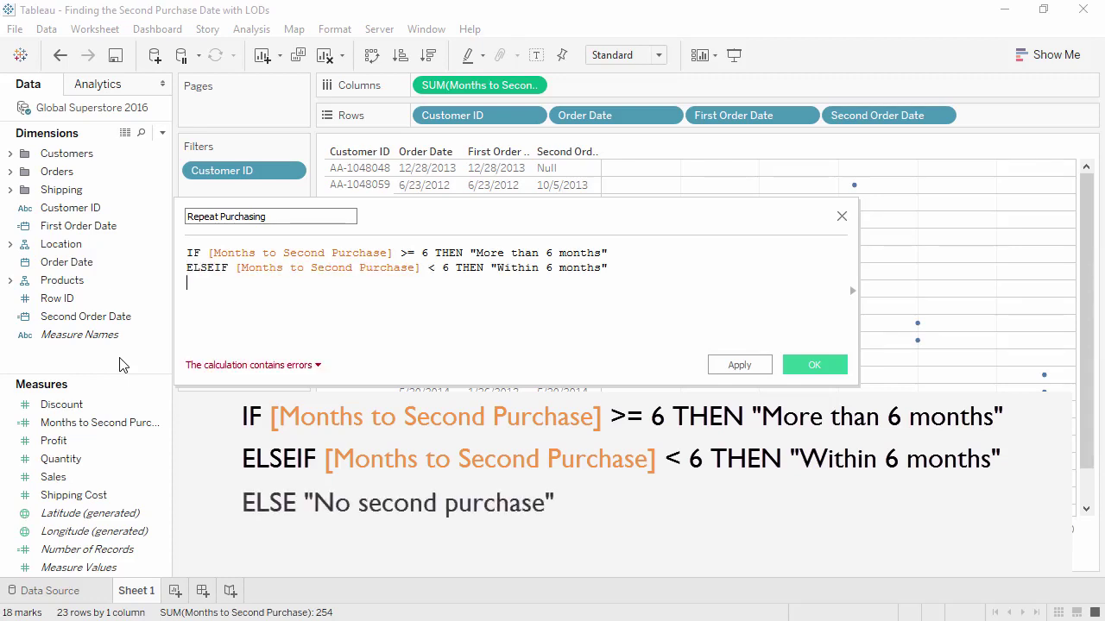
type("ELSE \"No second purchase\"")
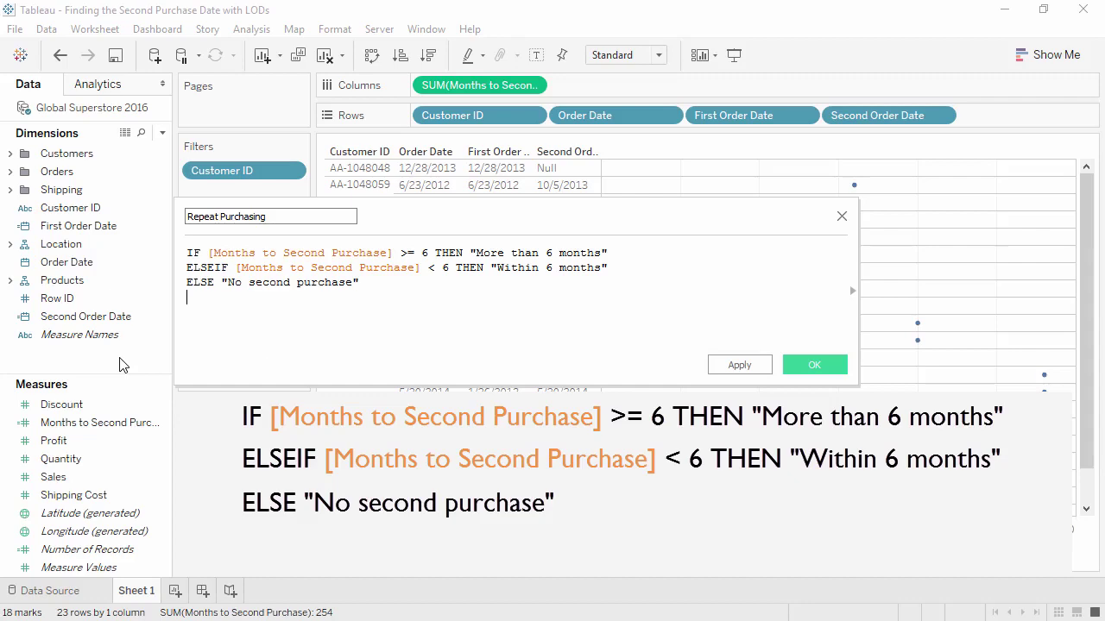
type("END")
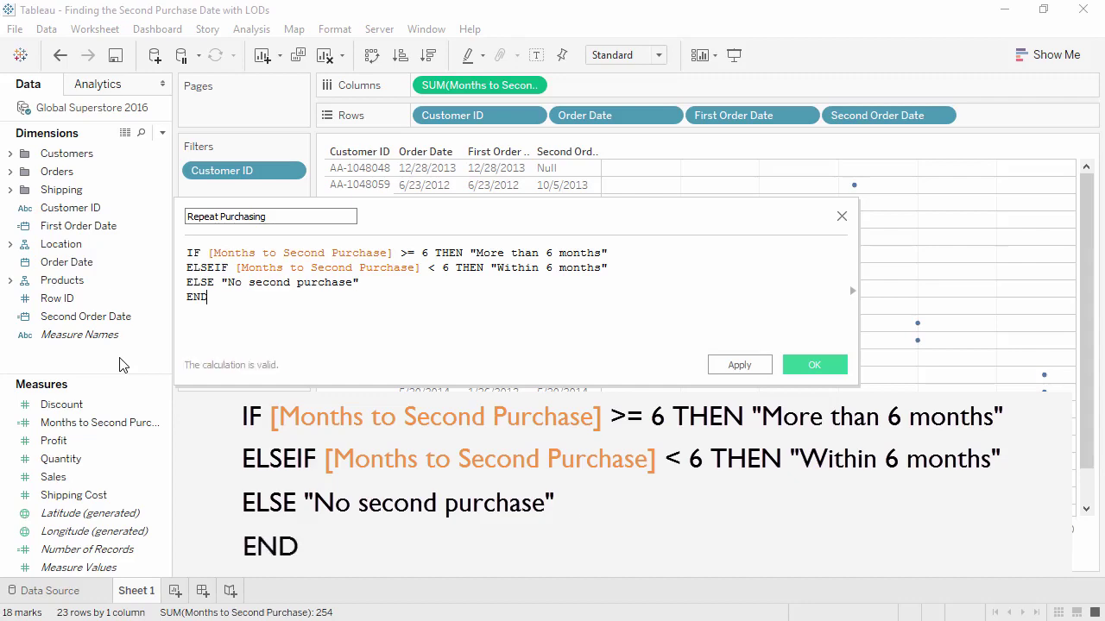
Save the Repeat Purchasing calculation and add it to Rows after Second Order Date
left_click(839, 364)
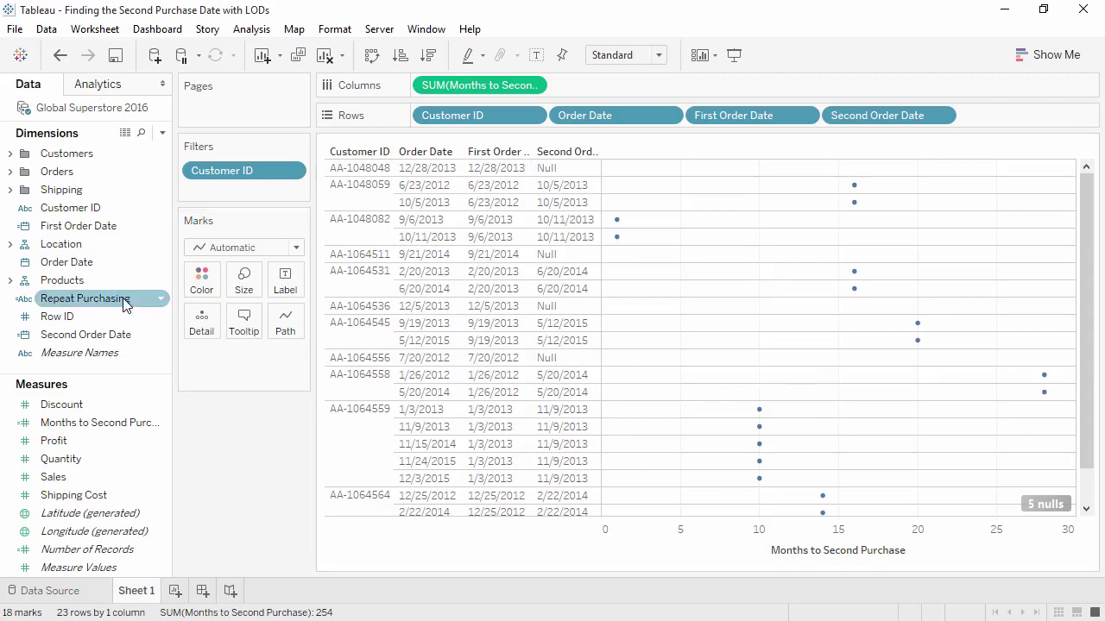
left_click_drag(123, 300, 973, 118)
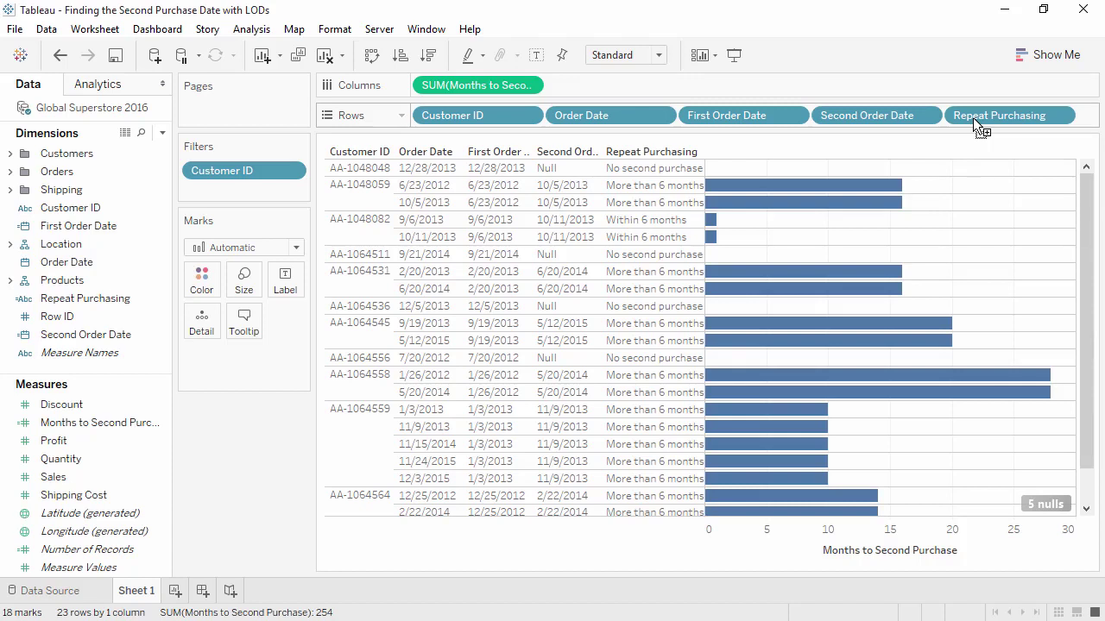
Add a new worksheet and place Repeat Purchasing on its Rows
left_click(177, 594)
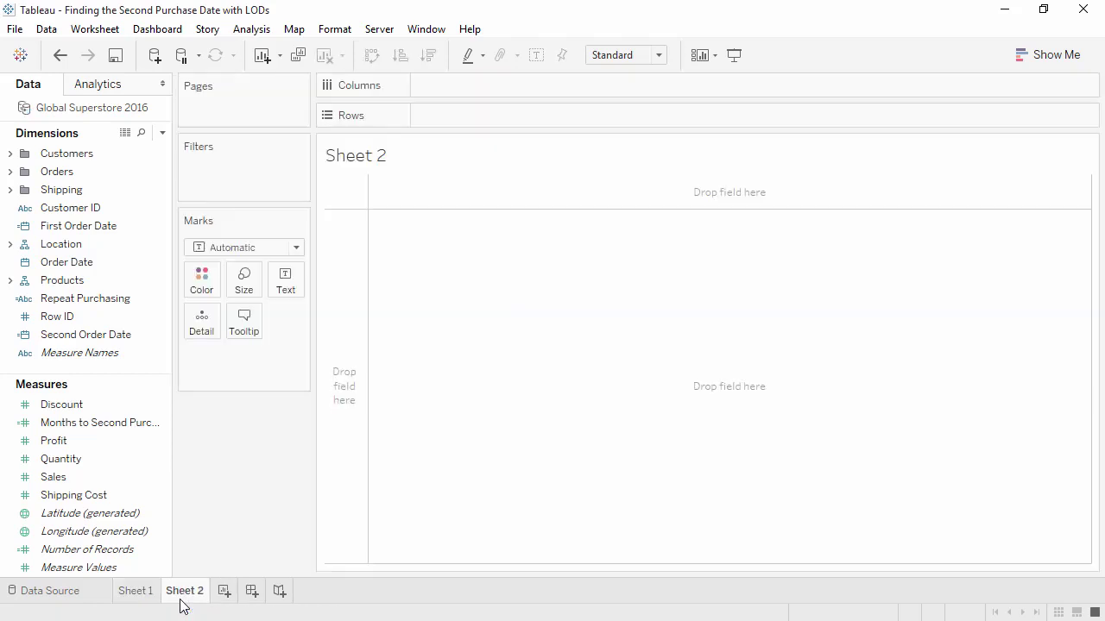
left_click_drag(118, 298, 455, 107)
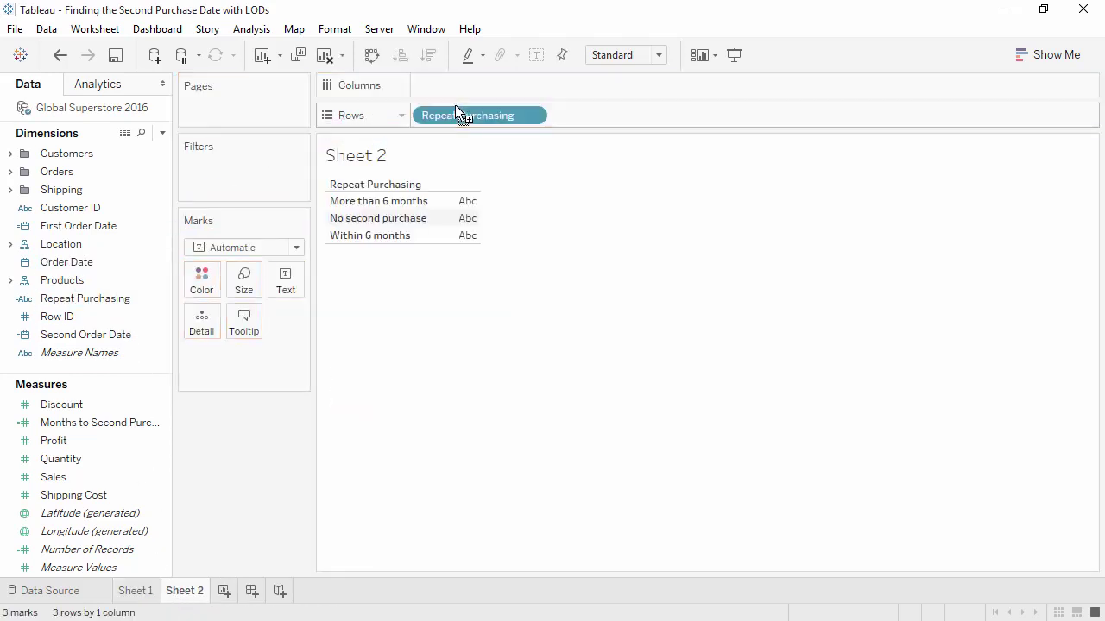
Add Customer ID to Columns as a distinct count, CNTD(Customer ID), and order the categories with No second purchase first
left_click(94, 213)
left_click_drag(93, 216, 424, 92)
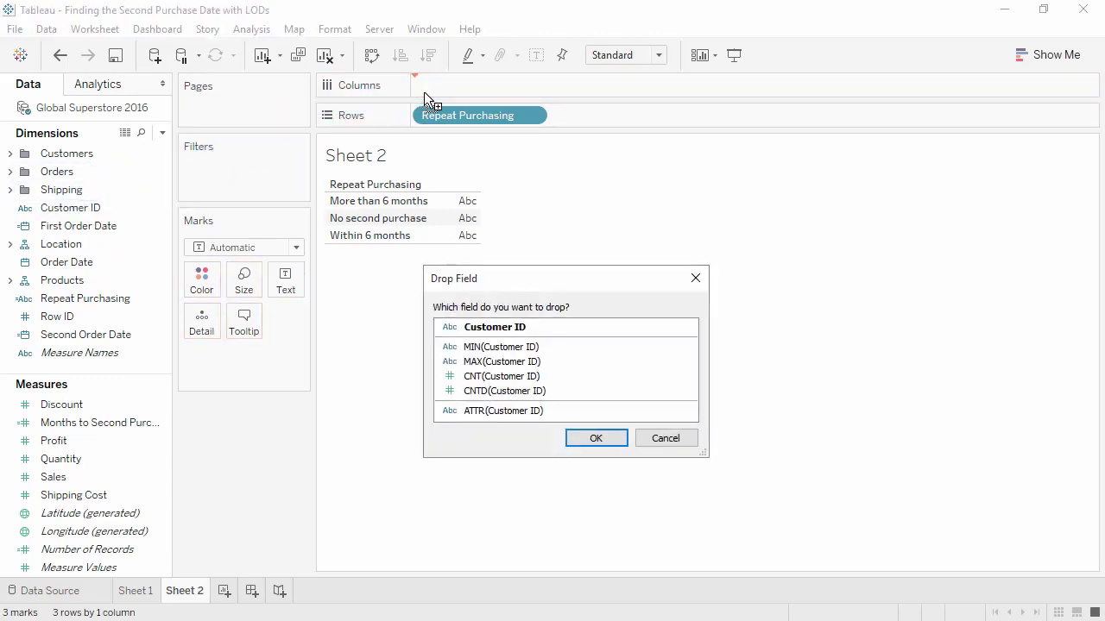
left_click(500, 393)
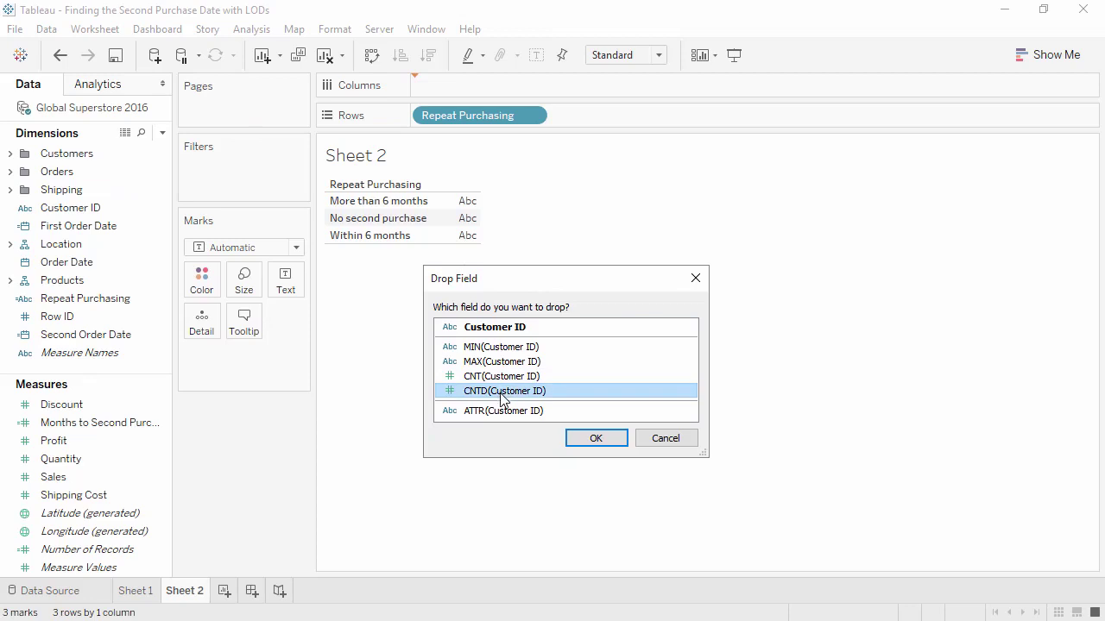
left_click(592, 442)
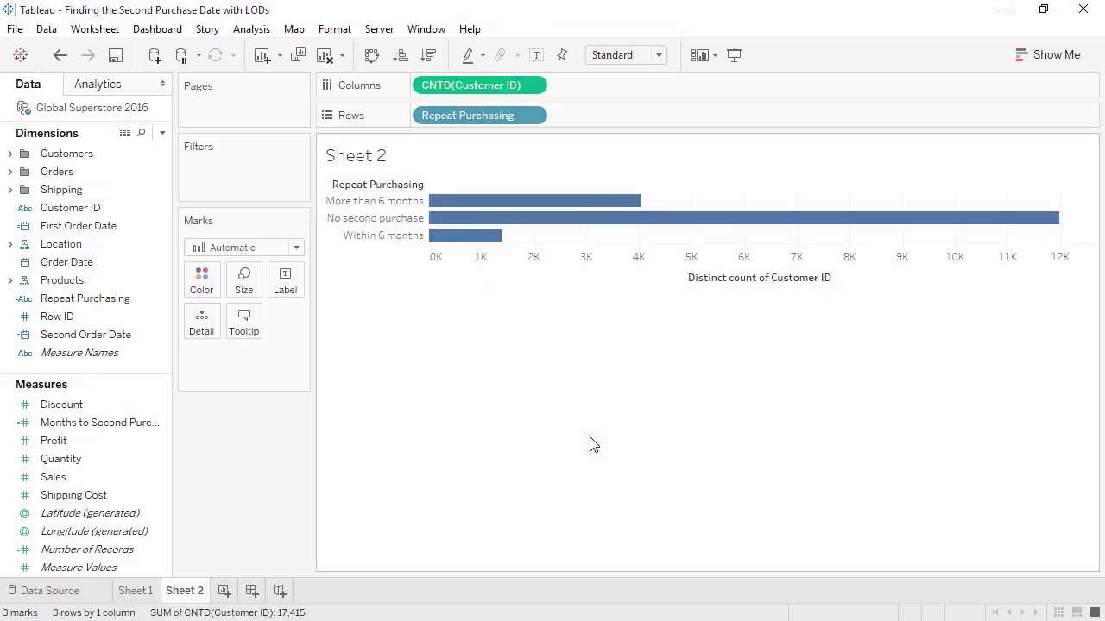
left_click(410, 205)
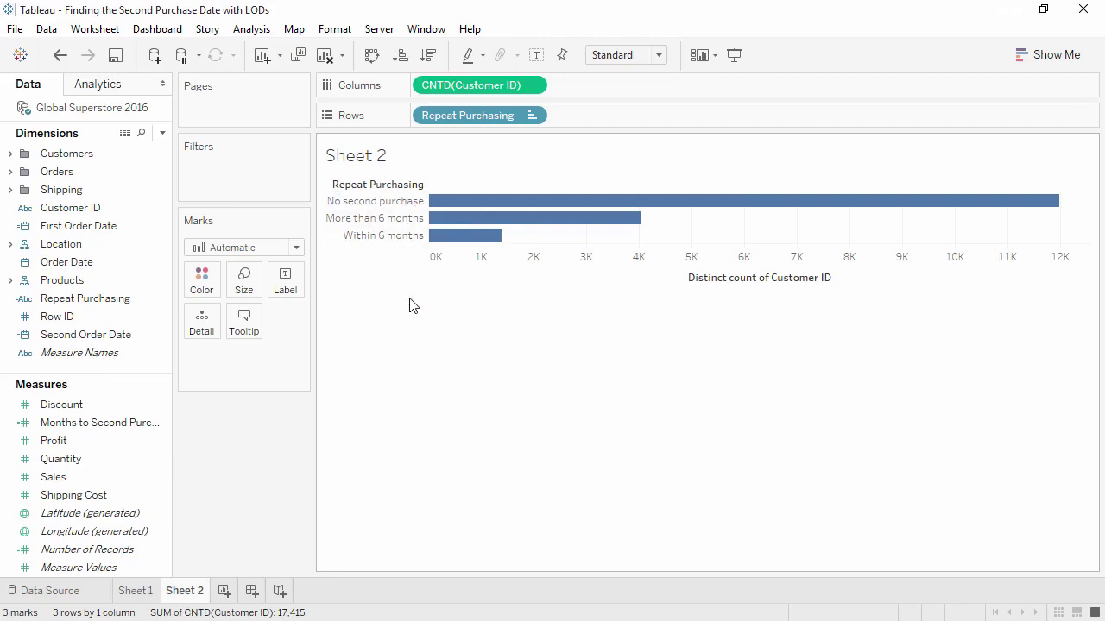
Apply the Percent of Total quick table calculation to CNTD(Customer ID) and show mark labels on the bars
left_click(533, 87)
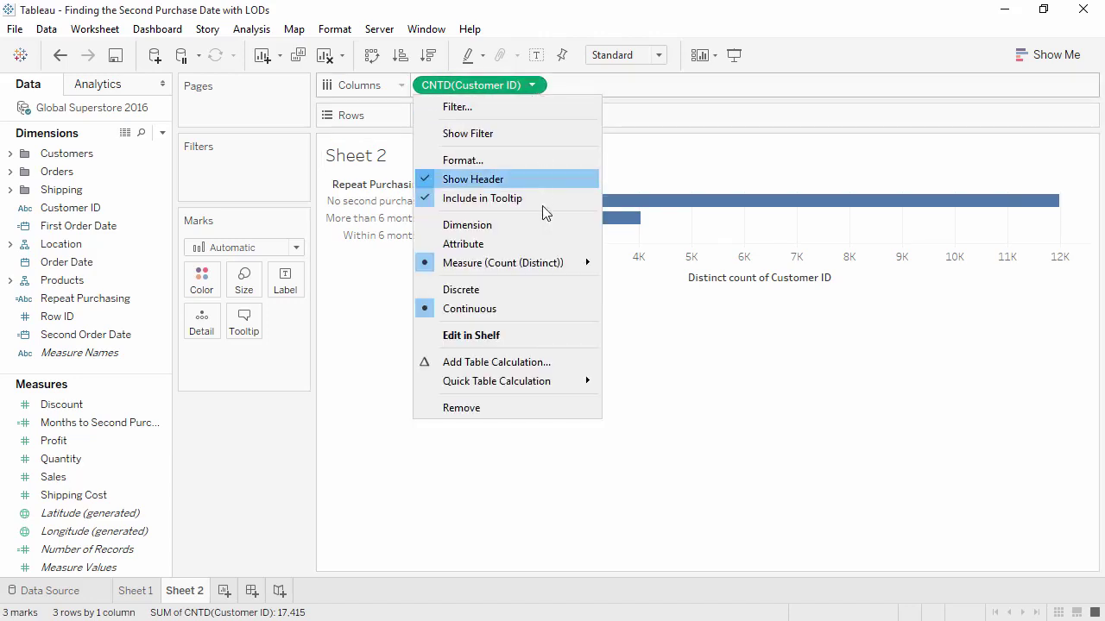
mouse_move(542, 390)
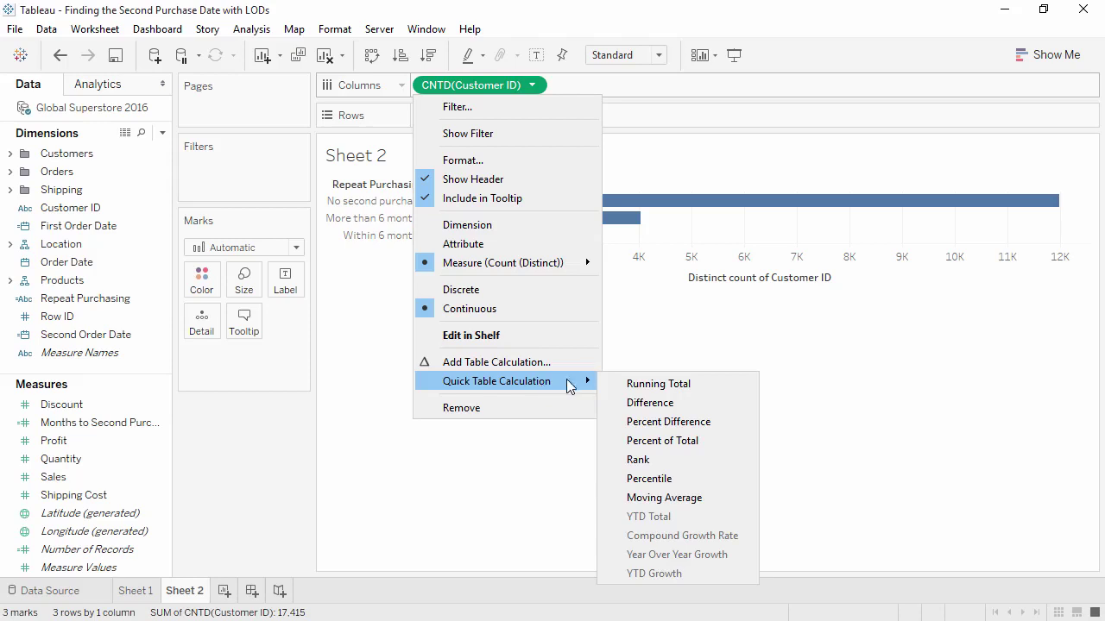
left_click(625, 440)
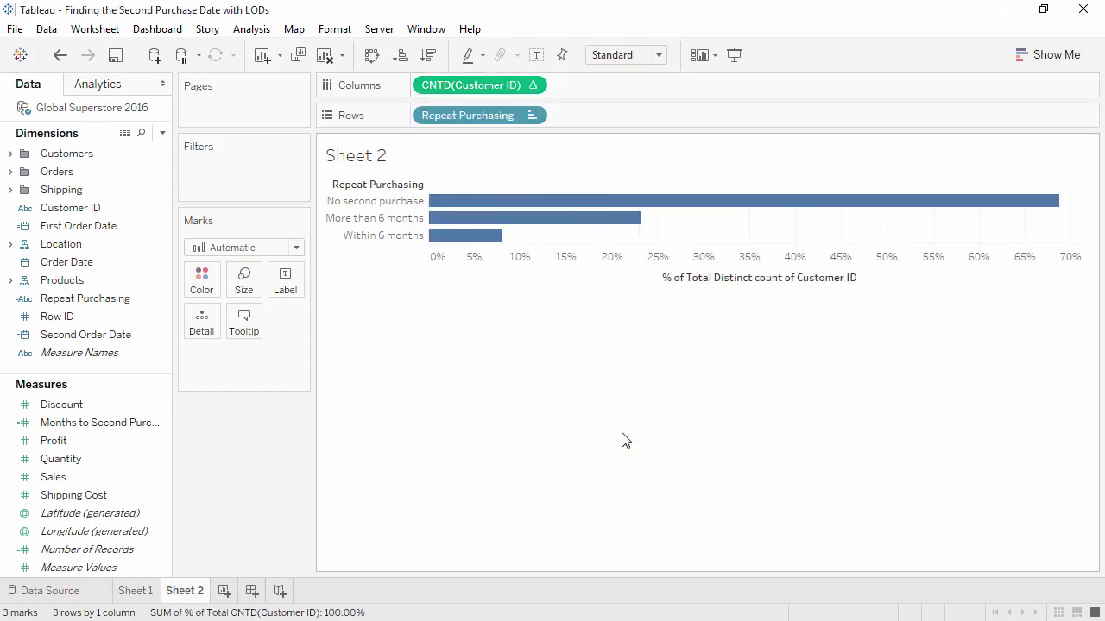
left_click(293, 287)
left_click(324, 319)
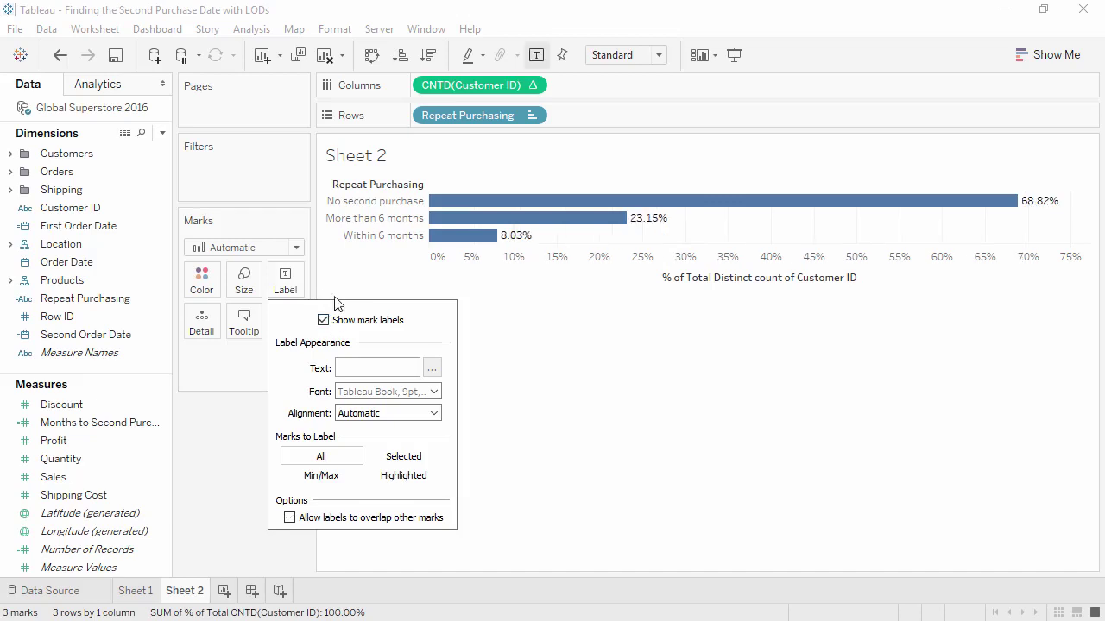